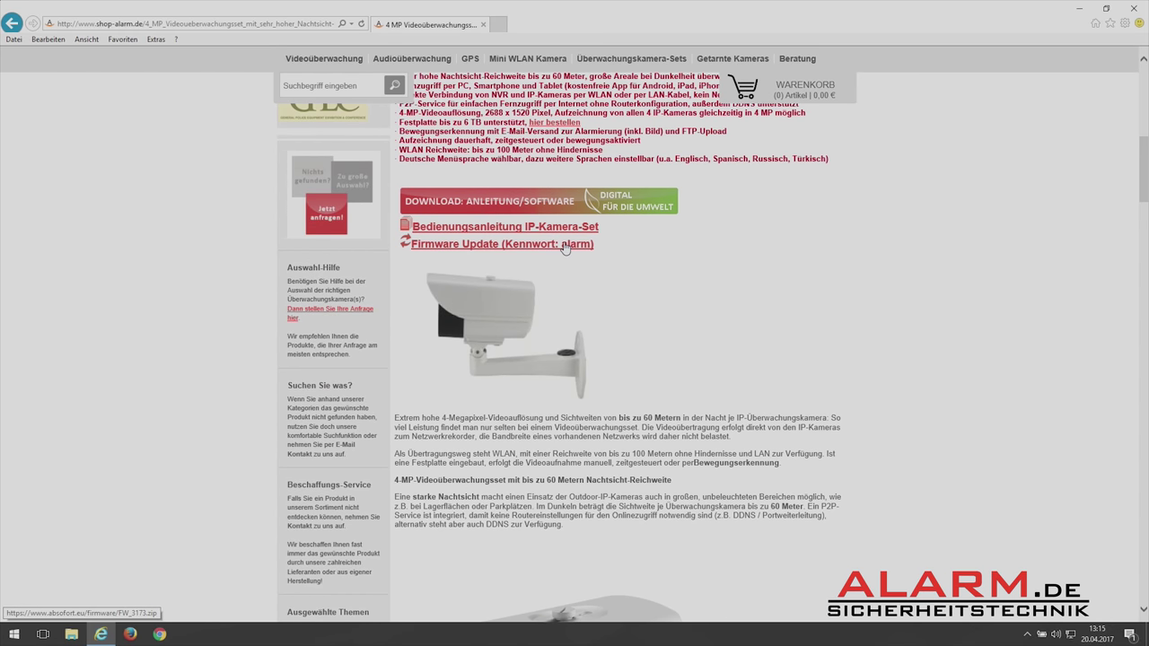
Save FW_3173.zip and the london_web_win.zip IP search tool archive, then show the downloads list.
{"action": "left_click", "coordinate": [565, 248]}
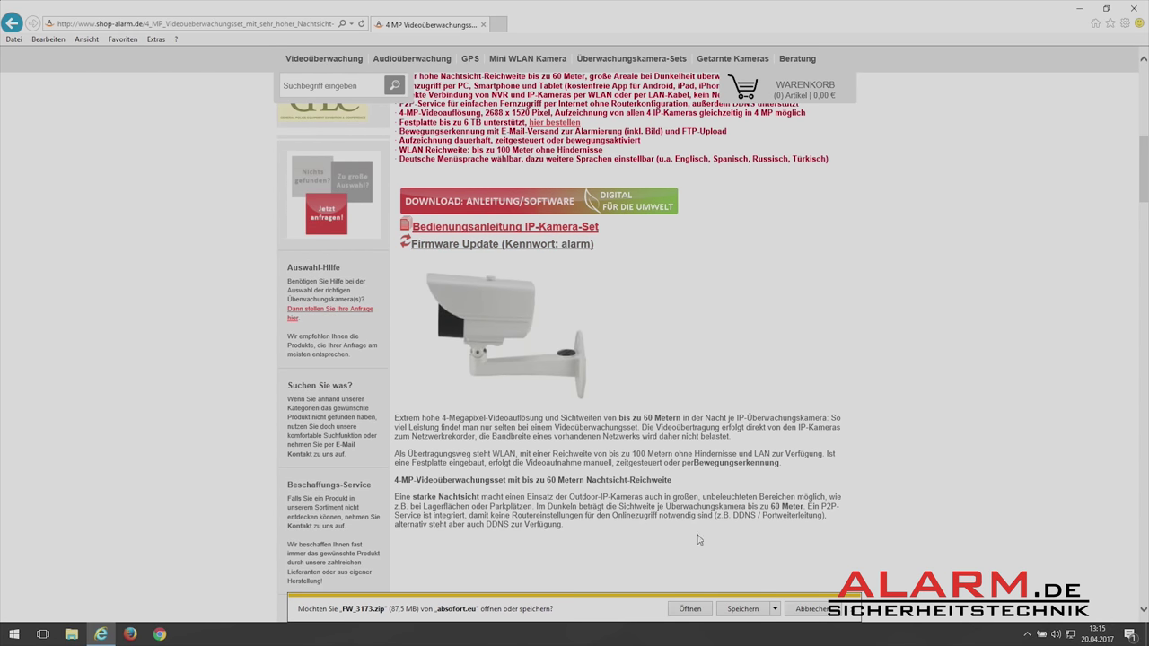
{"action": "left_click", "coordinate": [741, 610]}
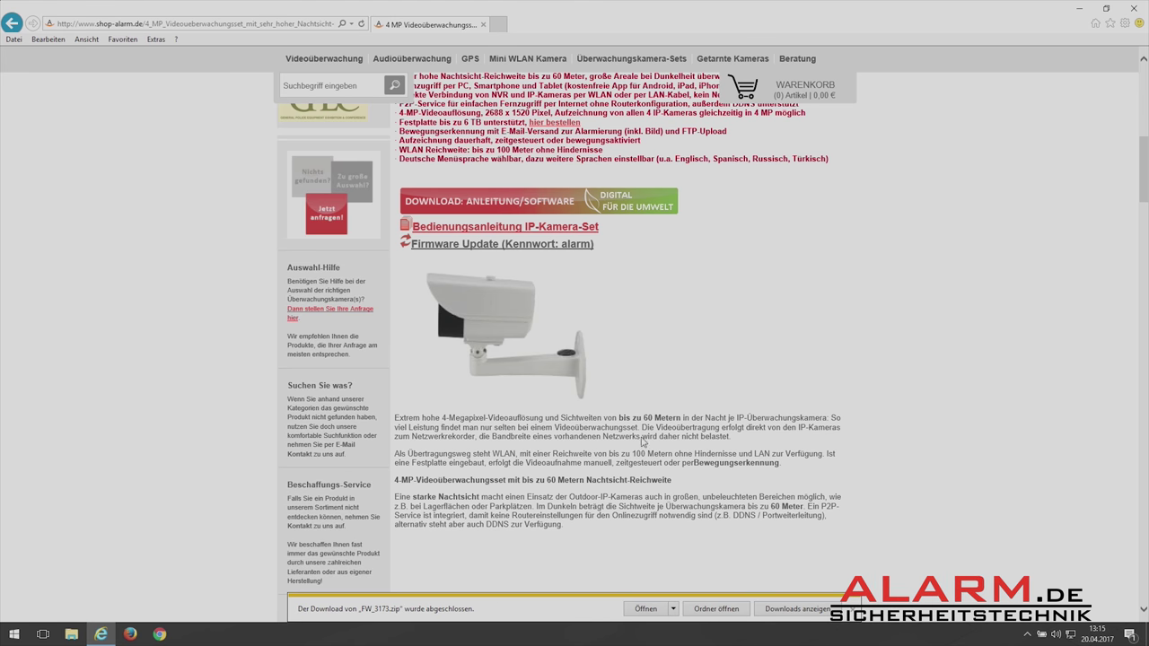
{"action": "left_click", "coordinate": [542, 232]}
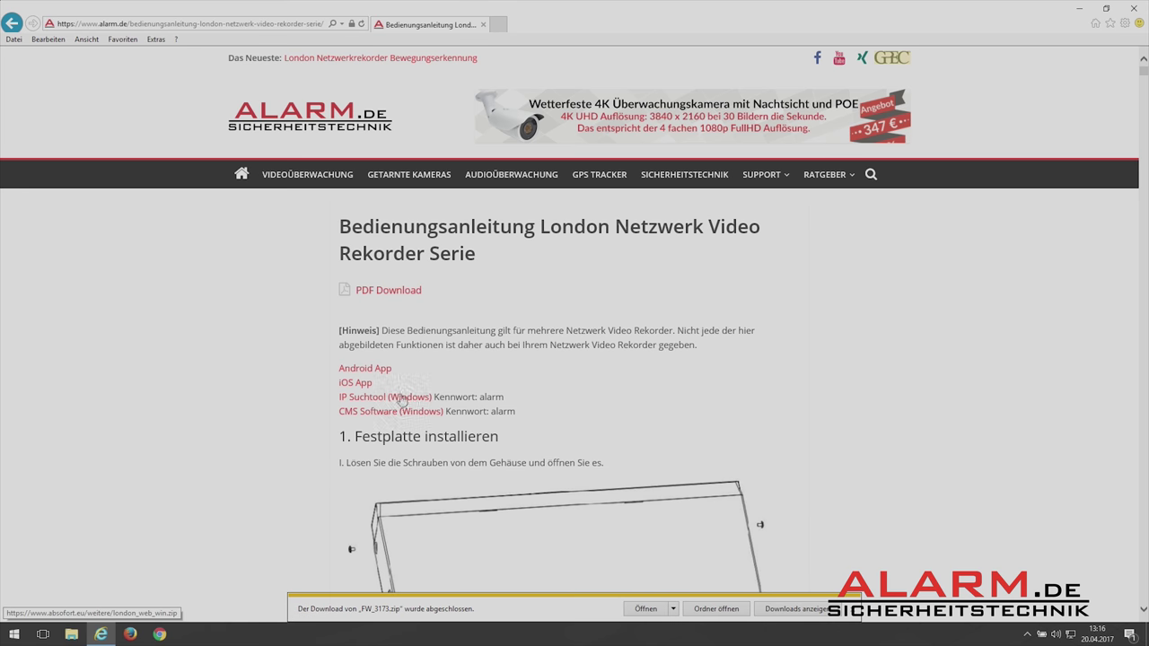
{"action": "left_click", "coordinate": [367, 405]}
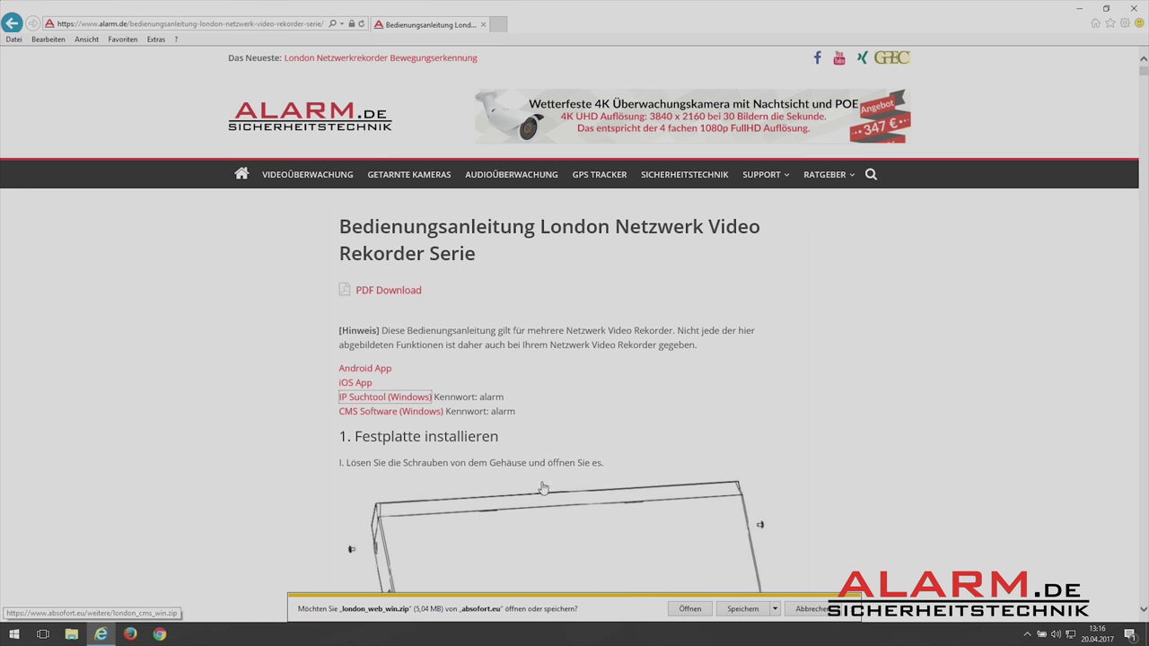
{"action": "left_click", "coordinate": [737, 610]}
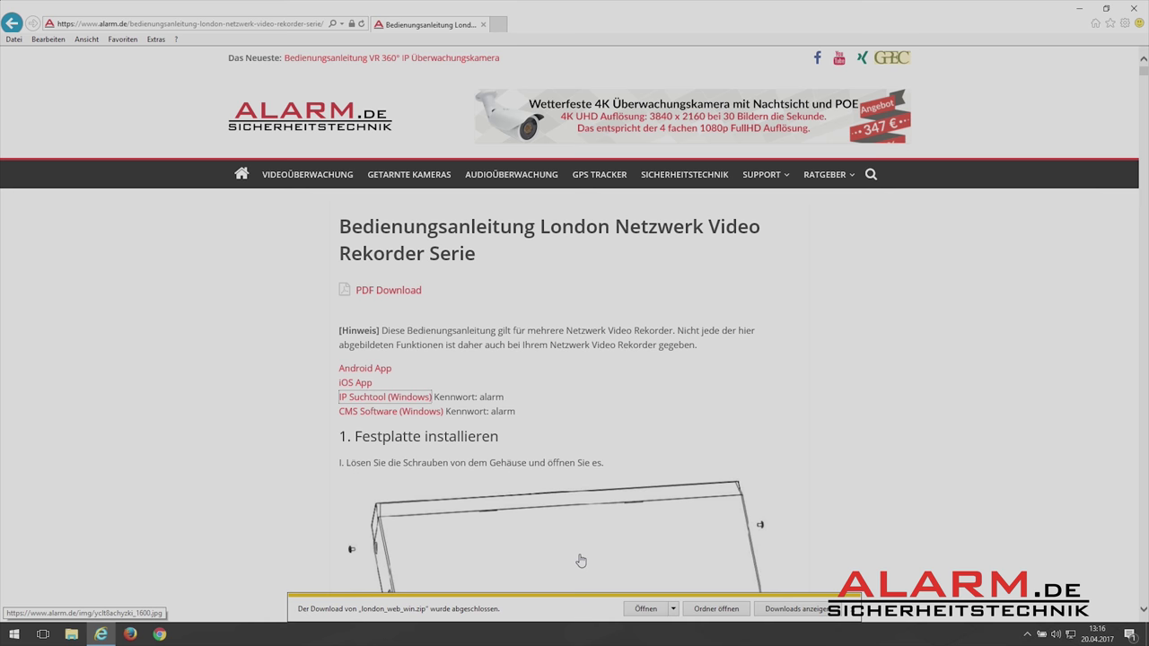
{"action": "left_click", "coordinate": [797, 610]}
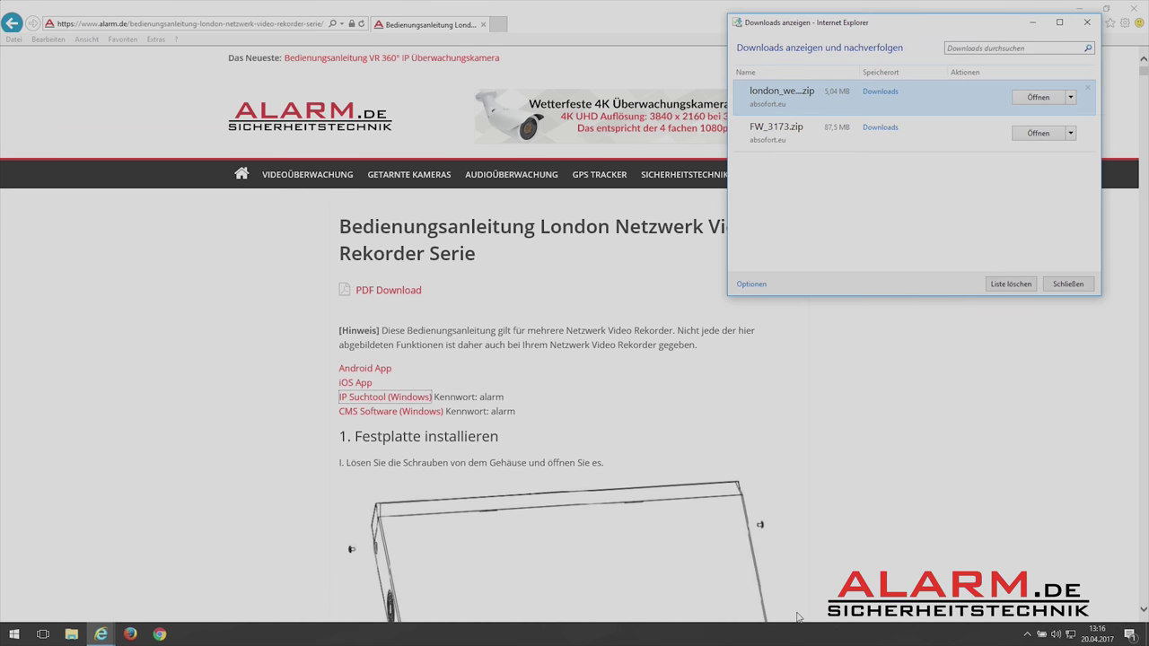
{"action": "left_click", "coordinate": [74, 634]}
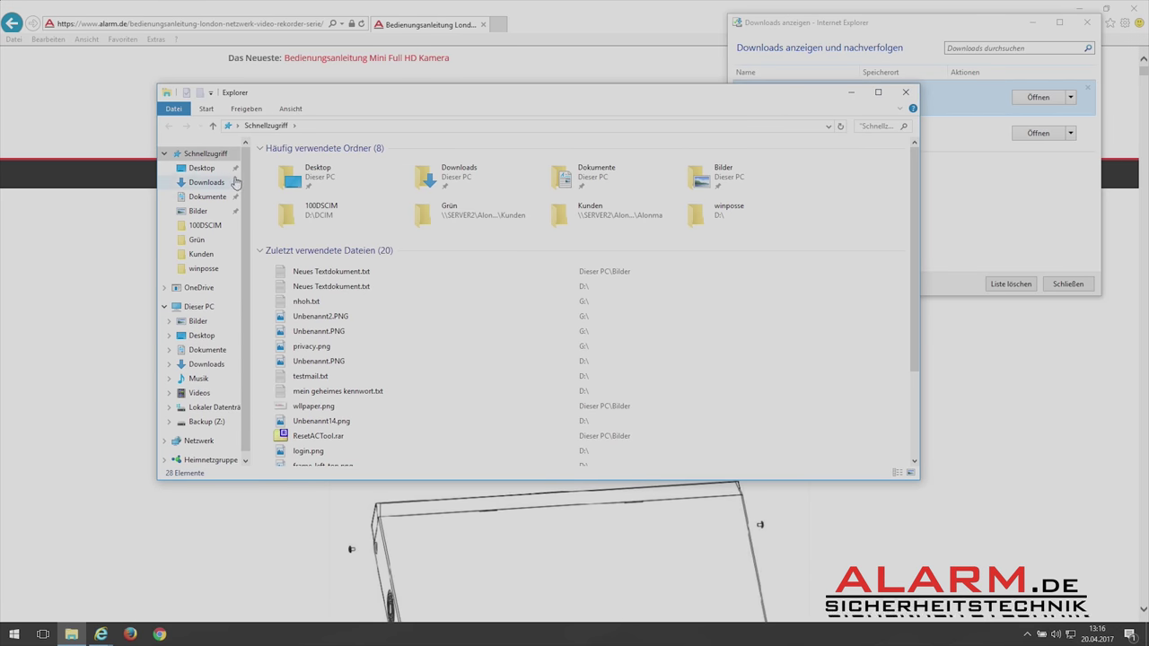
In Downloads, extract FW_3173.zip with 7-Zip, entering the archive password.
{"action": "left_click", "coordinate": [218, 182]}
{"action": "left_click", "coordinate": [292, 171]}
{"action": "right_click", "coordinate": [281, 179]}
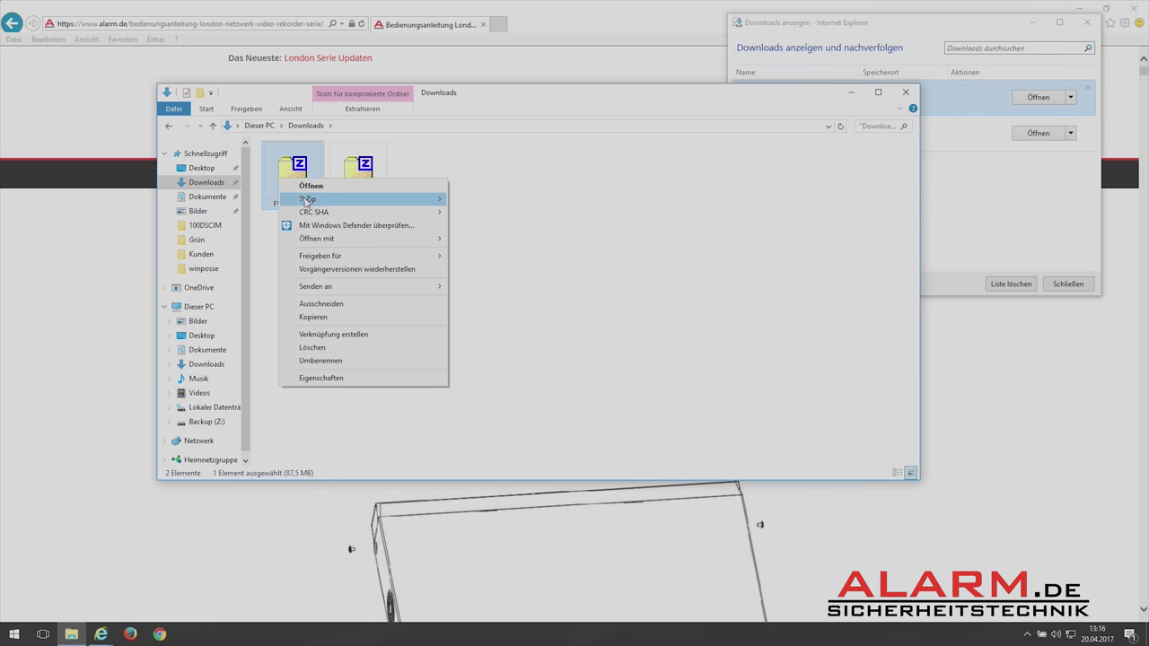
{"action": "mouse_move", "coordinate": [377, 198]}
{"action": "left_click", "coordinate": [490, 238]}
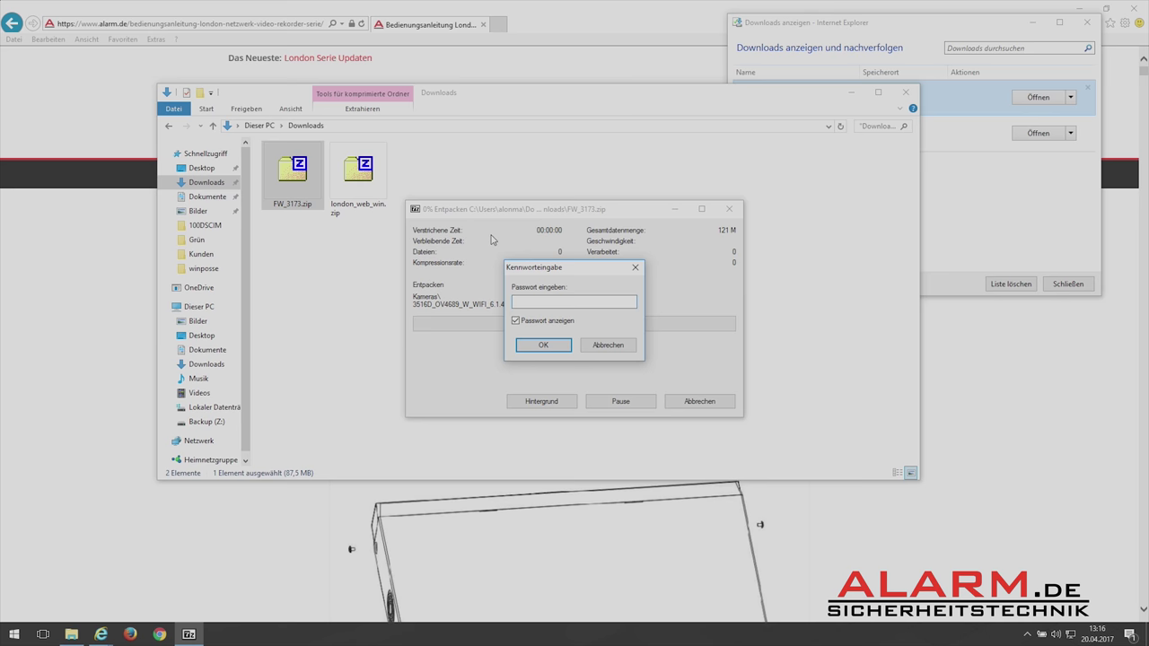
{"action": "key", "text": "Return"}
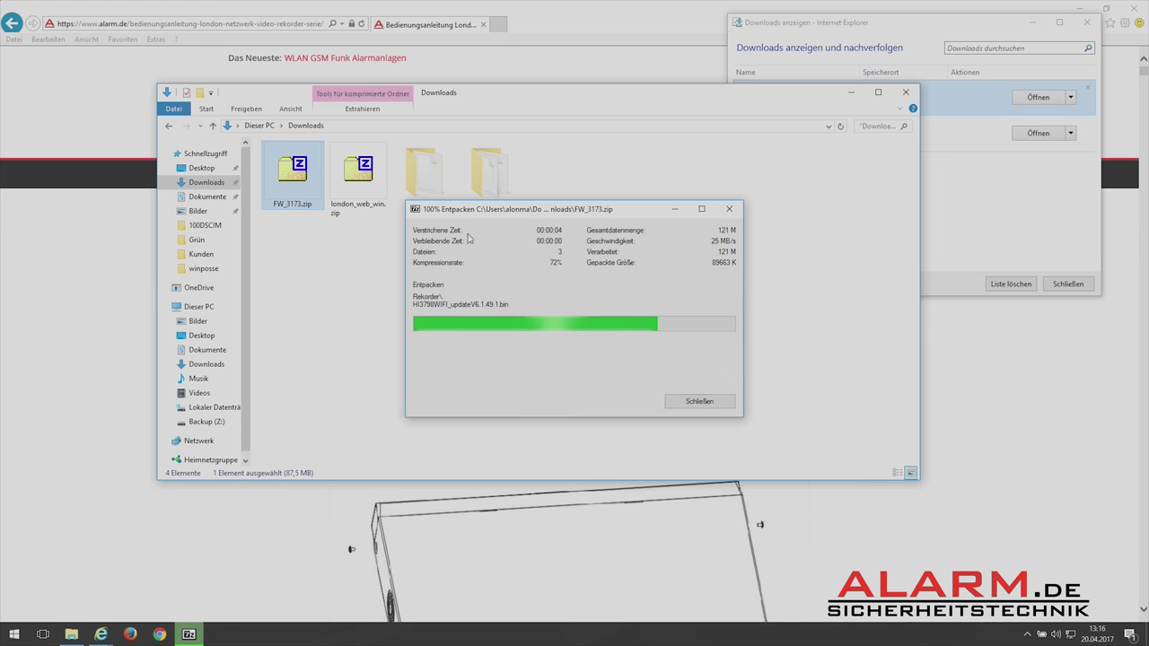
Extract london_web_win.zip with its password, then clear the download list and close Internet Explorer.
{"action": "right_click", "coordinate": [369, 182]}
{"action": "mouse_move", "coordinate": [453, 202]}
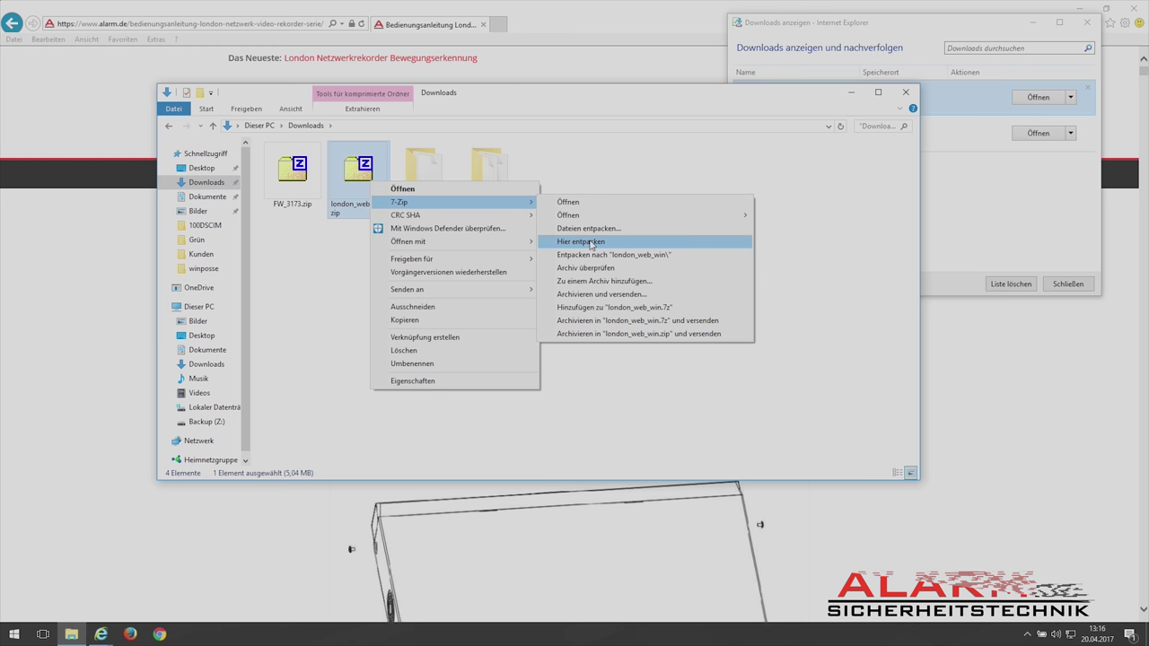
{"action": "left_click", "coordinate": [592, 243]}
{"action": "key", "text": "Return"}
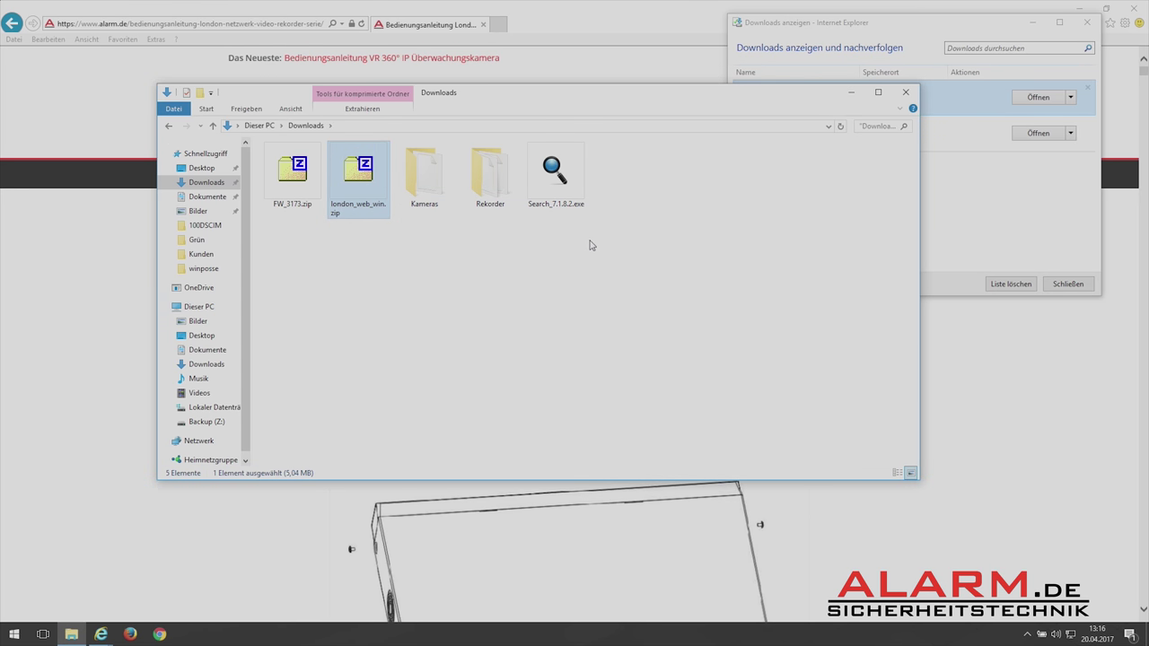
{"action": "left_click", "coordinate": [1011, 284]}
{"action": "left_click", "coordinate": [1068, 284]}
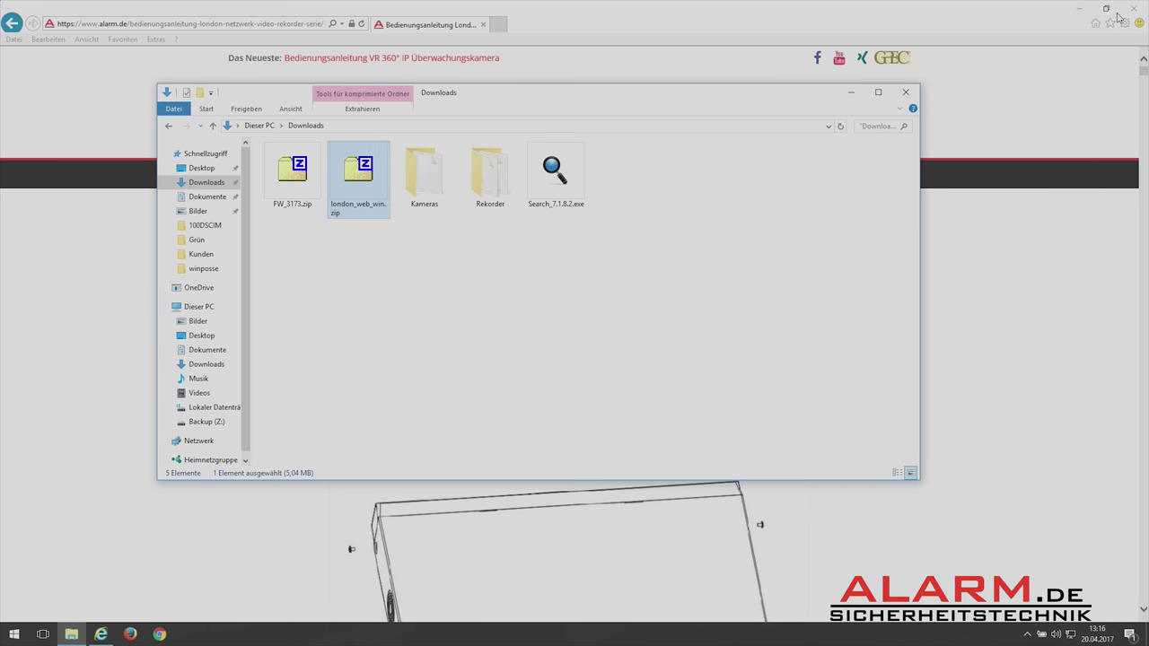
{"action": "left_click", "coordinate": [1128, 8]}
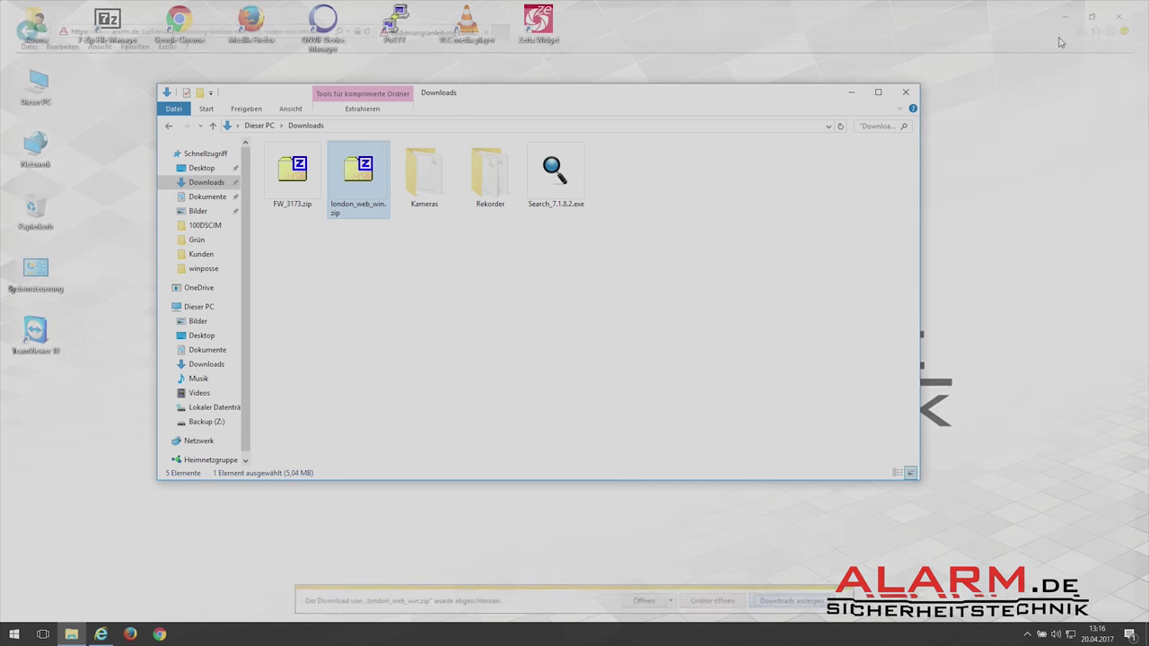
Install the IP Search tool by running Search_7.1.8.2.exe as administrator, then launch it from the desktop.
{"action": "left_click", "coordinate": [558, 175]}
{"action": "right_click", "coordinate": [572, 189]}
{"action": "left_click", "coordinate": [619, 197]}
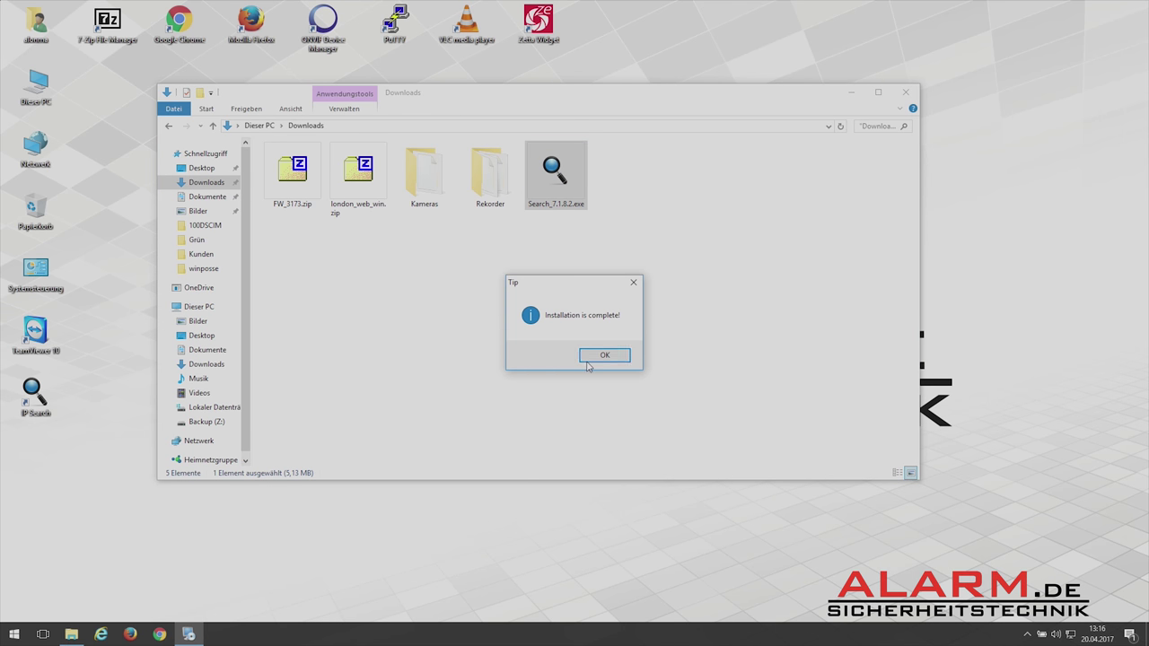
{"action": "left_click", "coordinate": [605, 356]}
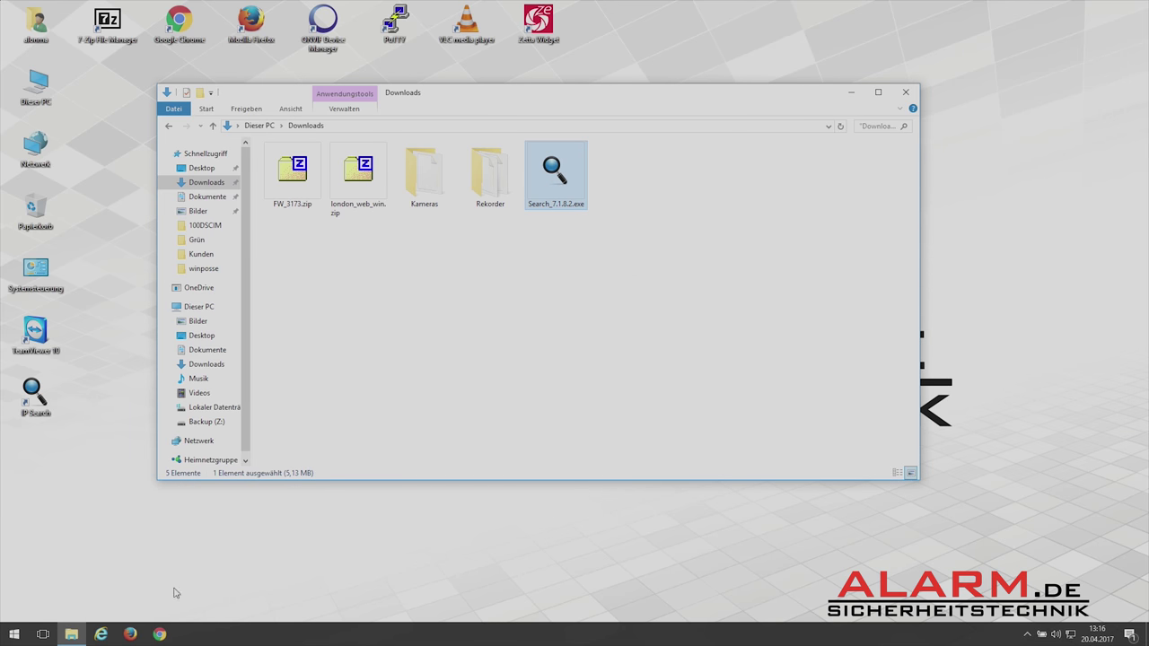
{"action": "left_click", "coordinate": [72, 634]}
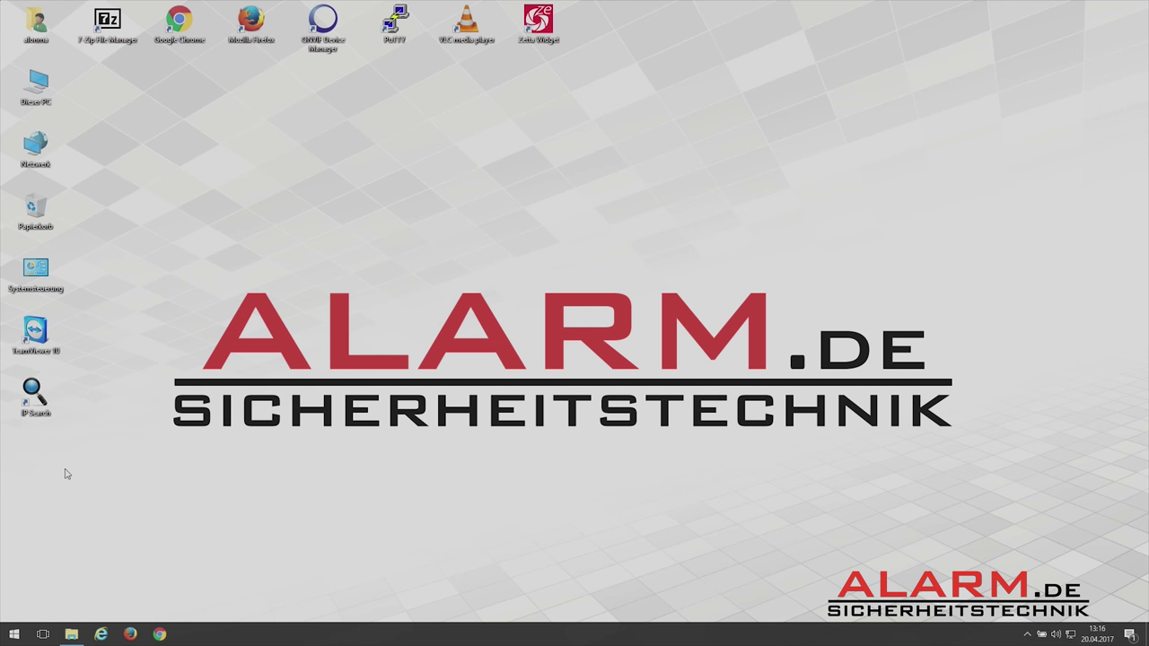
{"action": "double_click", "coordinate": [34, 395]}
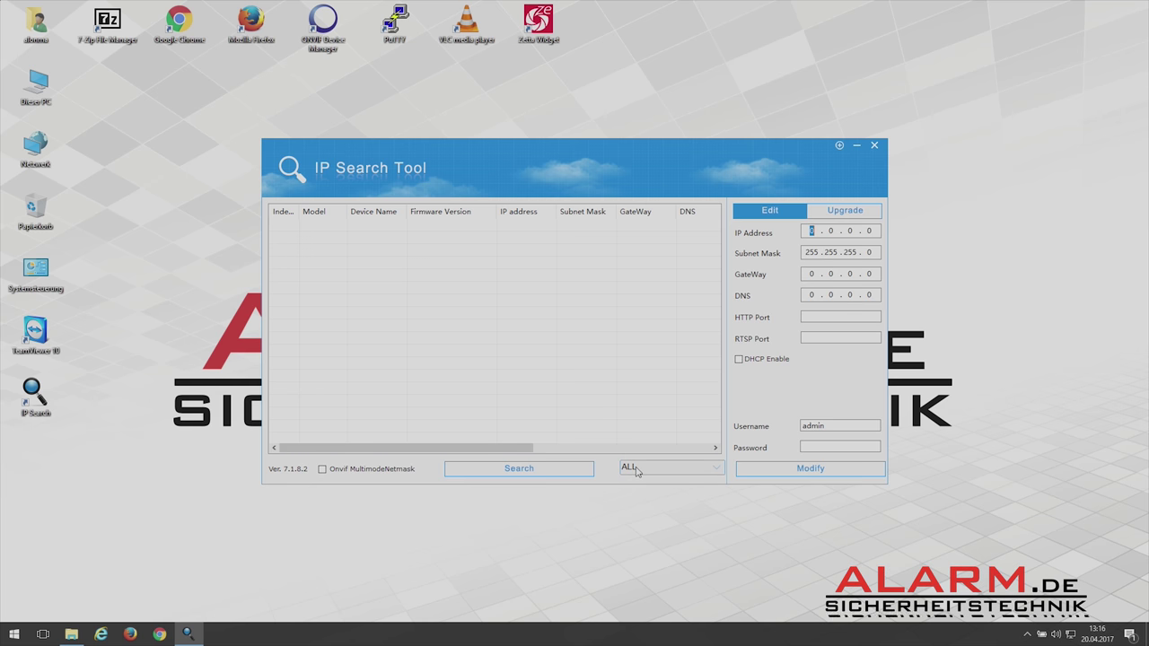
Run an IPC-only search and widen the IP column to read 172.136.123.102.
{"action": "left_click", "coordinate": [635, 469]}
{"action": "left_click", "coordinate": [645, 497]}
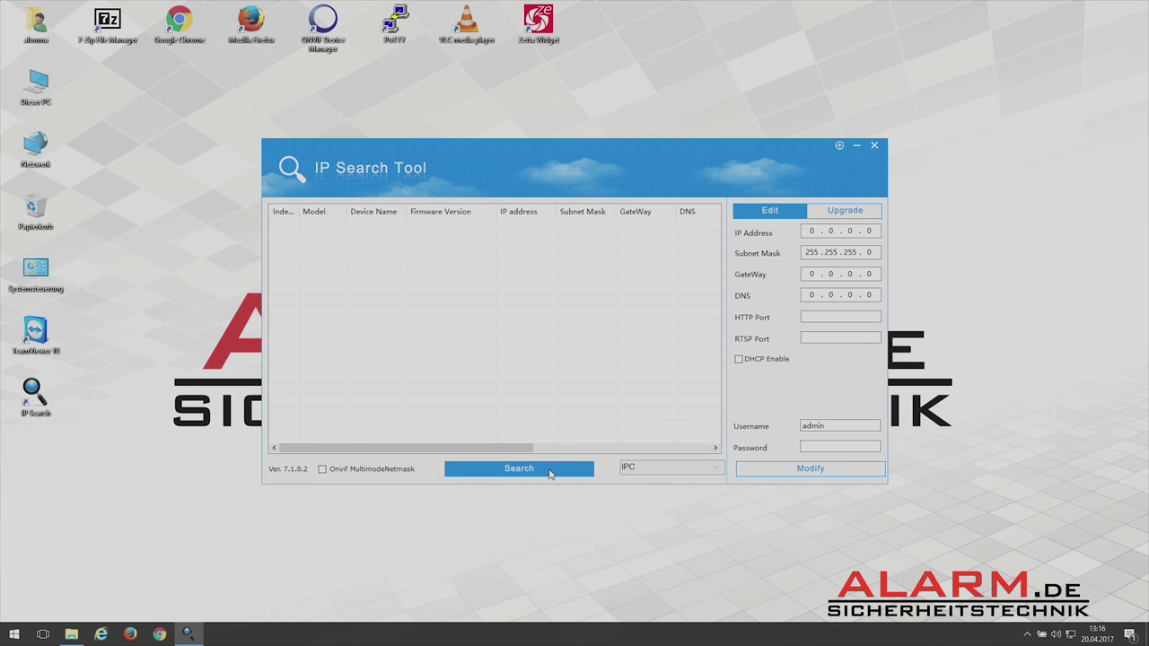
{"action": "left_click", "coordinate": [550, 470]}
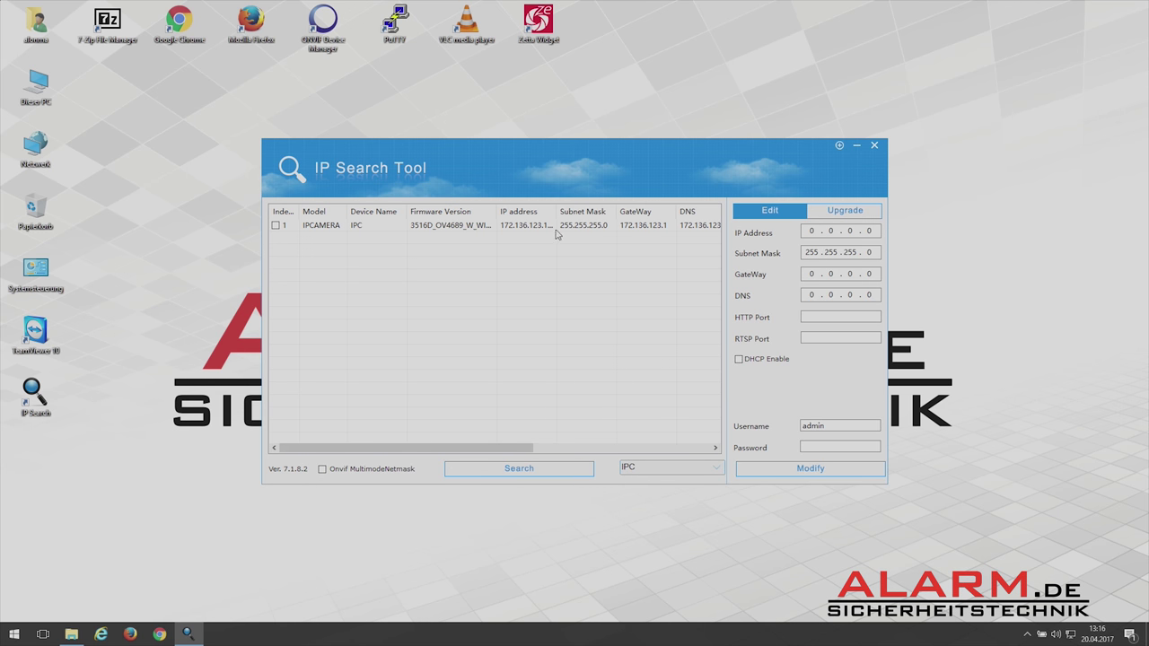
{"action": "left_click_drag", "start_coordinate": [557, 212], "coordinate": [584, 212]}
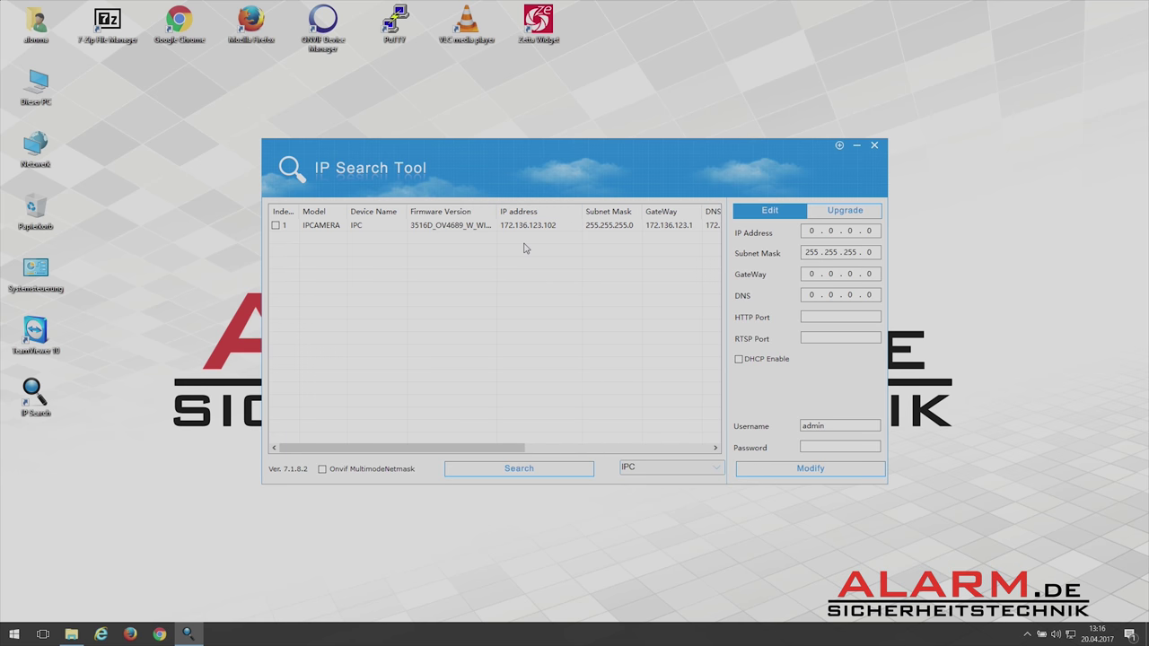
{"action": "right_click", "coordinate": [38, 152]}
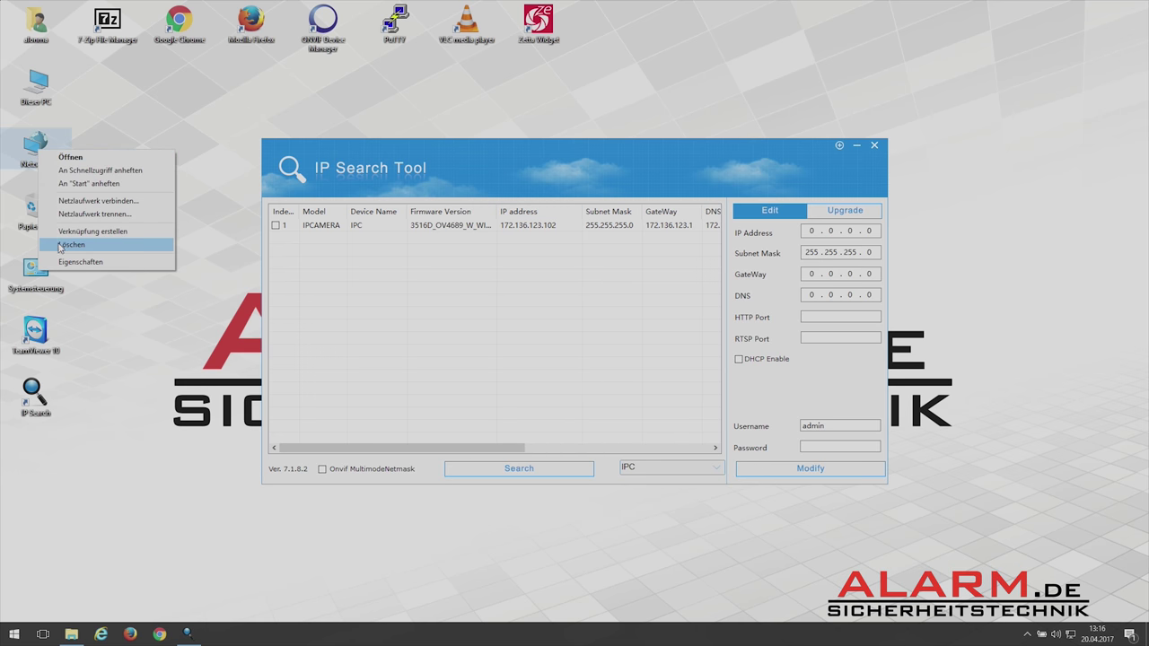
Open the TCP/IPv4 properties of the Ethernet connection from the network adapter settings.
{"action": "left_click", "coordinate": [72, 265]}
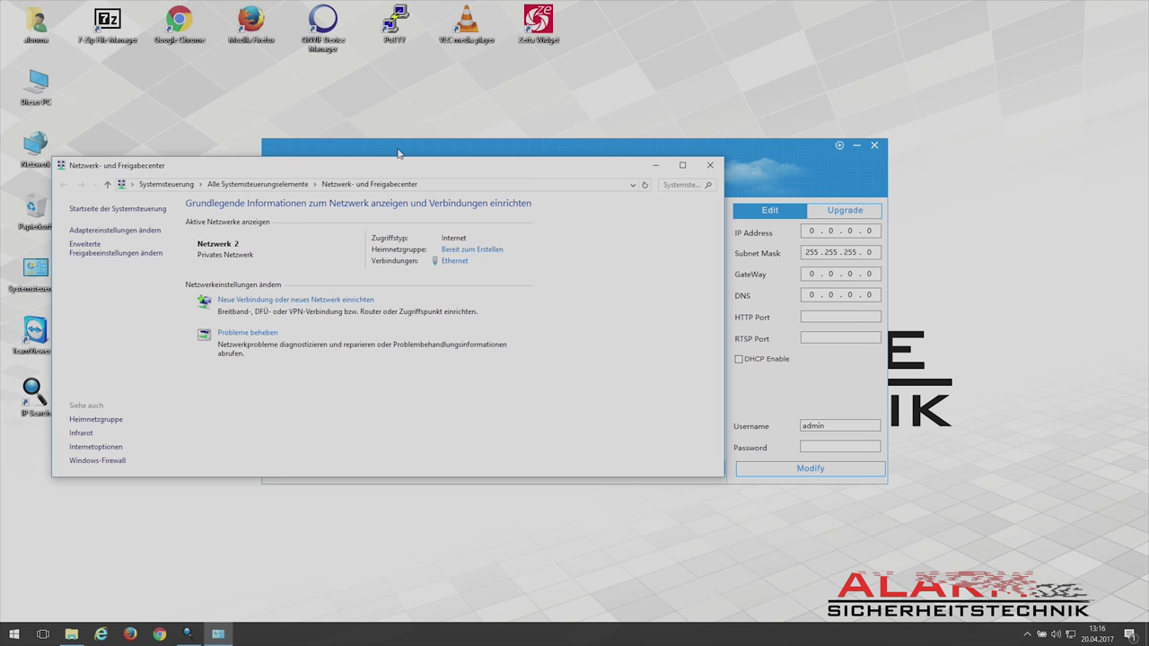
{"action": "left_click_drag", "start_coordinate": [398, 154], "coordinate": [675, 44]}
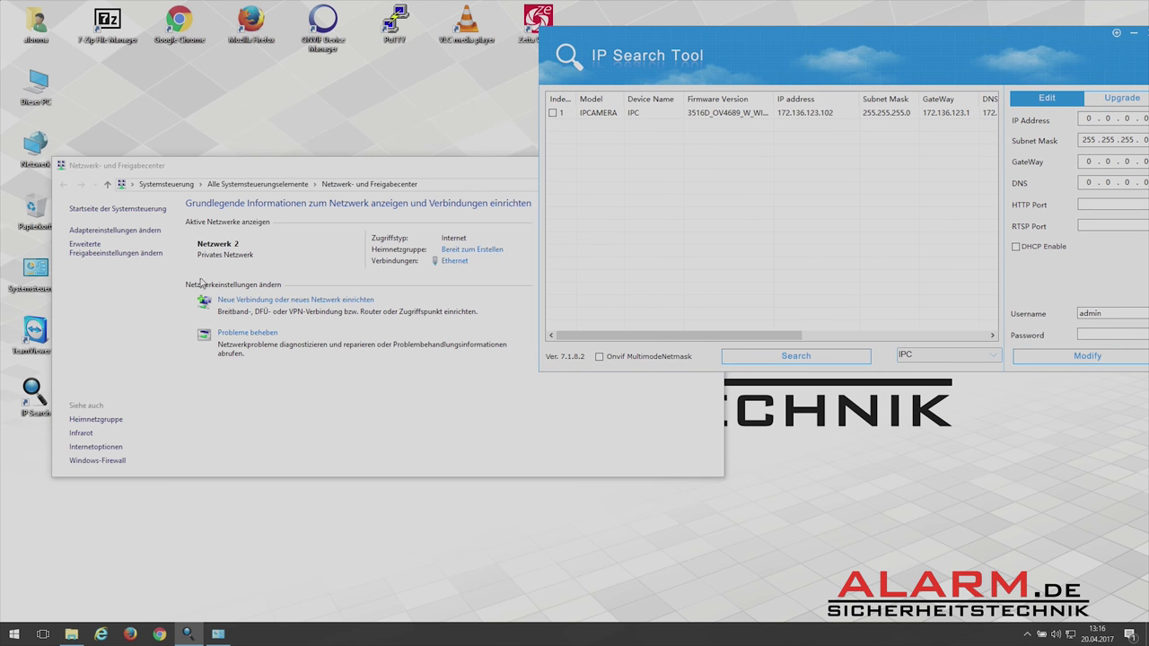
{"action": "left_click", "coordinate": [114, 231]}
{"action": "left_click", "coordinate": [100, 247]}
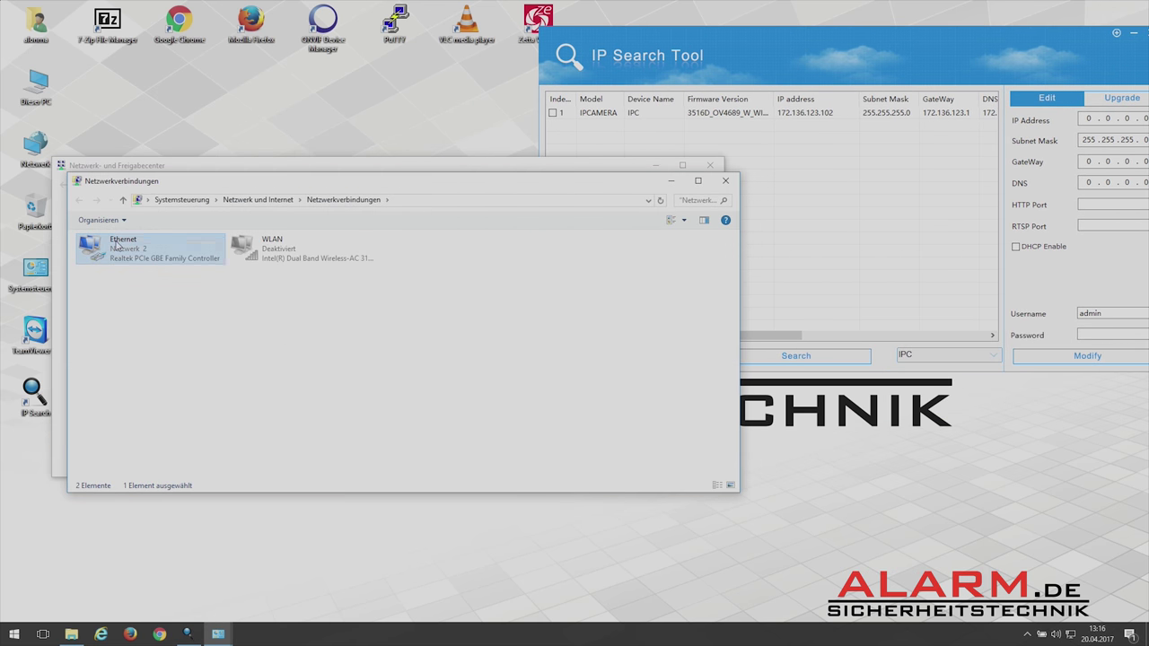
{"action": "right_click", "coordinate": [116, 241]}
{"action": "left_click", "coordinate": [156, 354]}
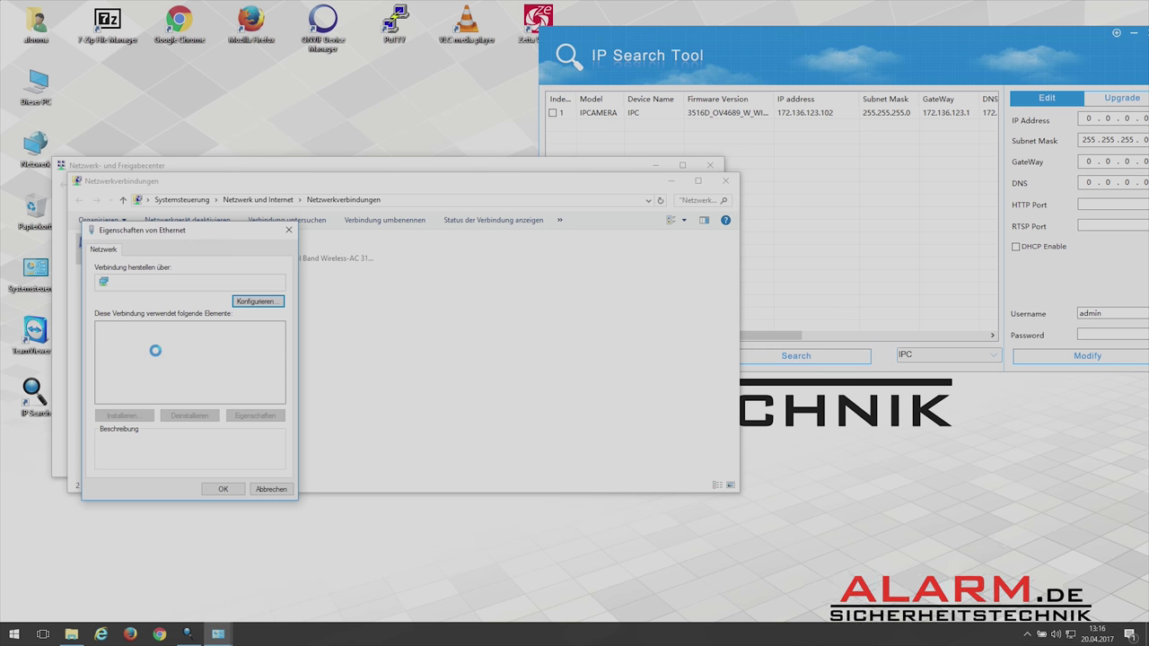
{"action": "left_click", "coordinate": [162, 357]}
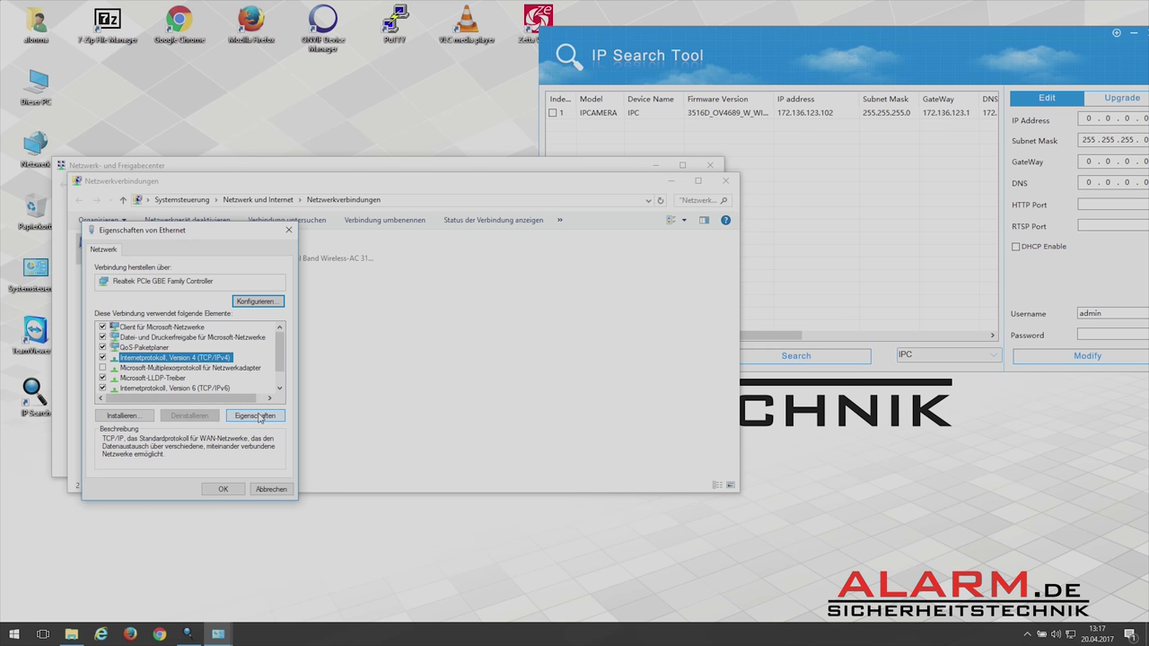
{"action": "left_click", "coordinate": [258, 415]}
Set static IP 172.136.123.200 with subnet mask 255.255.0.0 and confirm.
{"action": "left_click", "coordinate": [125, 361]}
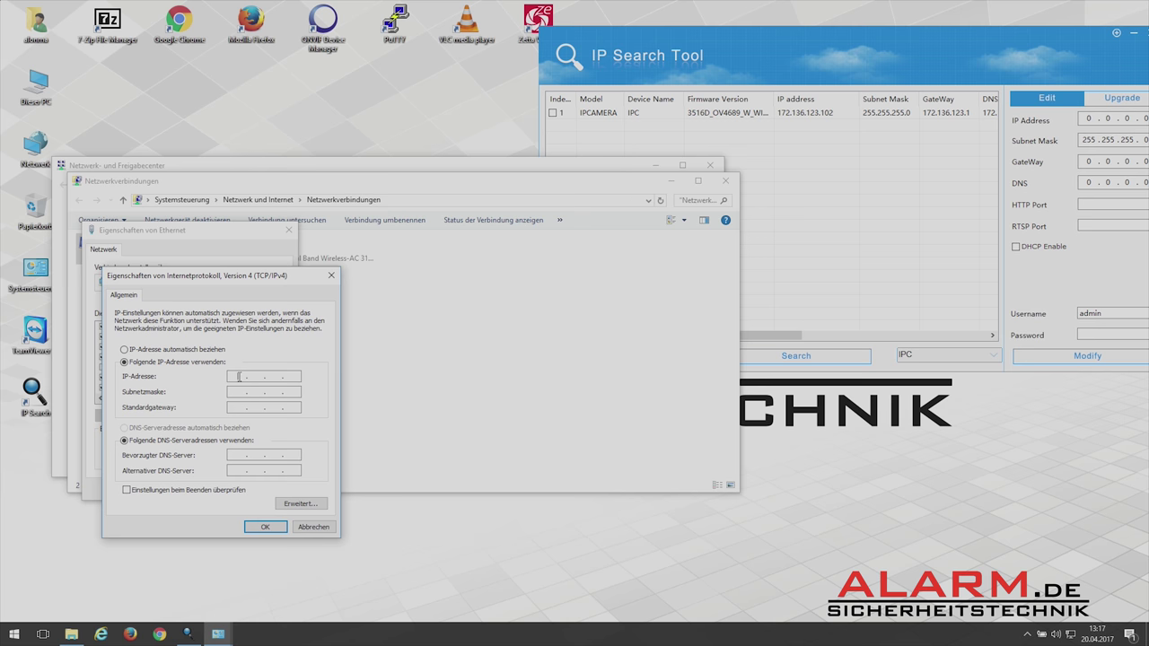
{"action": "type", "text": "172 . 136 . 123 . 200"}
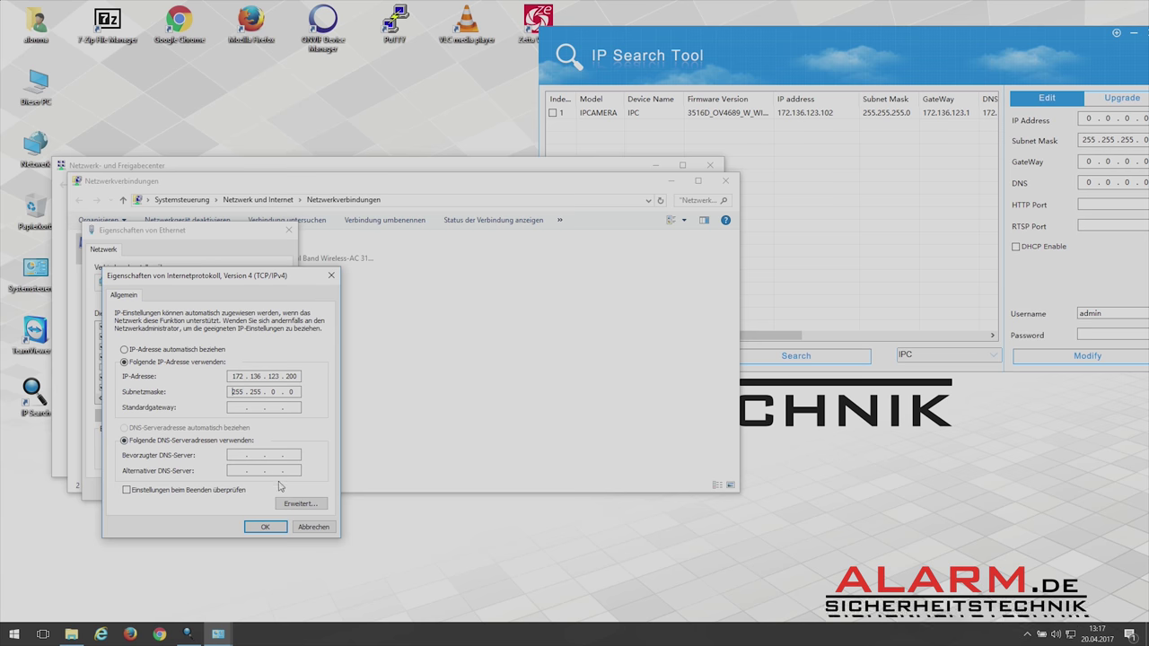
{"action": "left_click", "coordinate": [280, 529]}
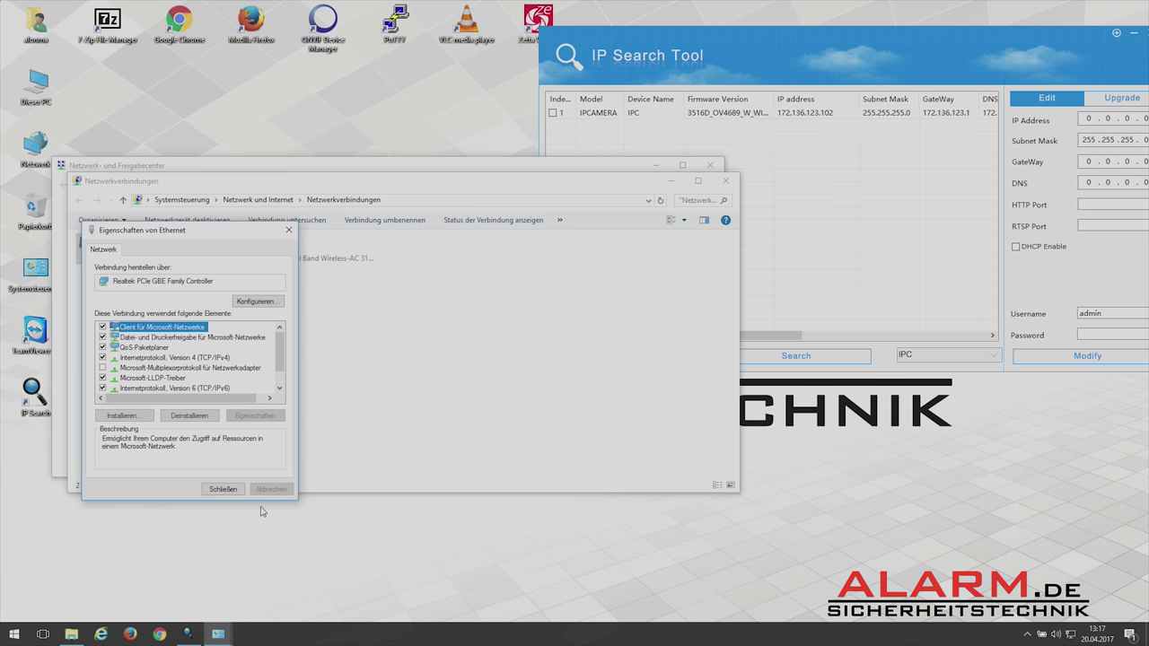
{"action": "left_click", "coordinate": [239, 495]}
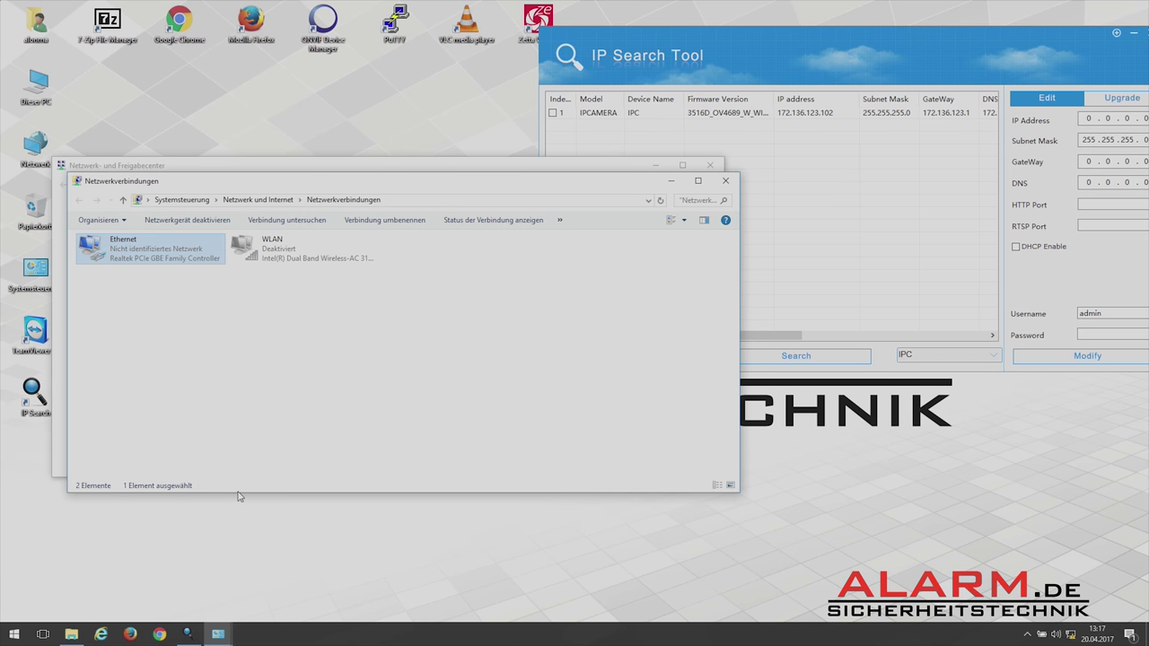
Close the network windows and open Internet Explorer in a smaller window.
{"action": "left_click", "coordinate": [725, 180]}
{"action": "left_click", "coordinate": [711, 167]}
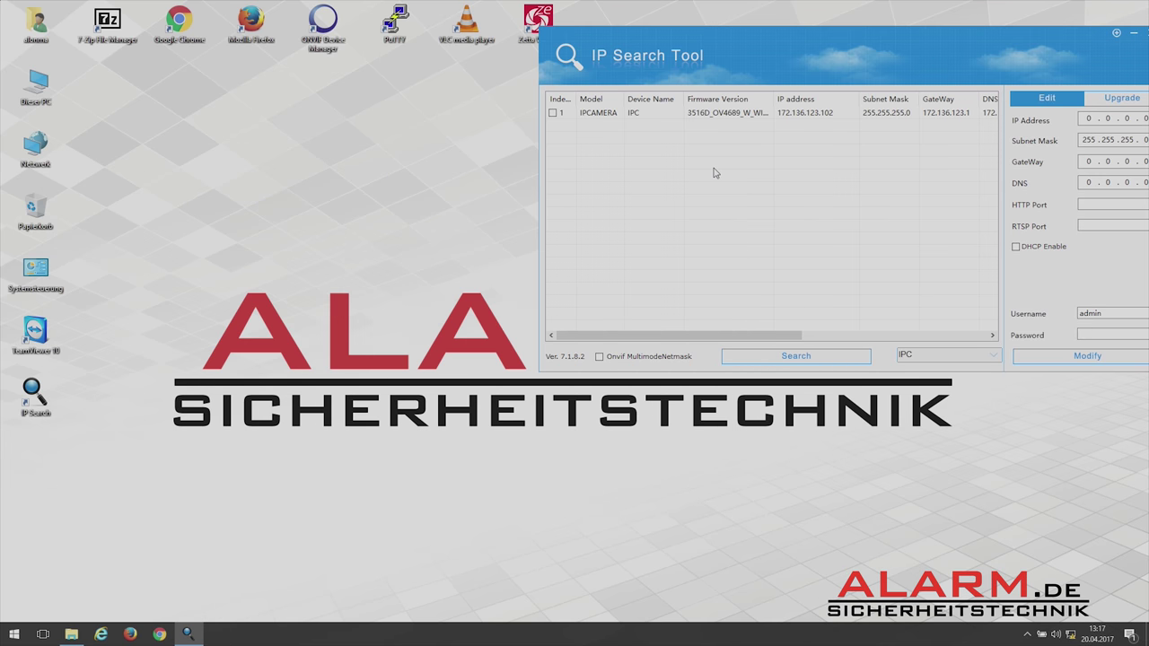
{"action": "left_click", "coordinate": [100, 633]}
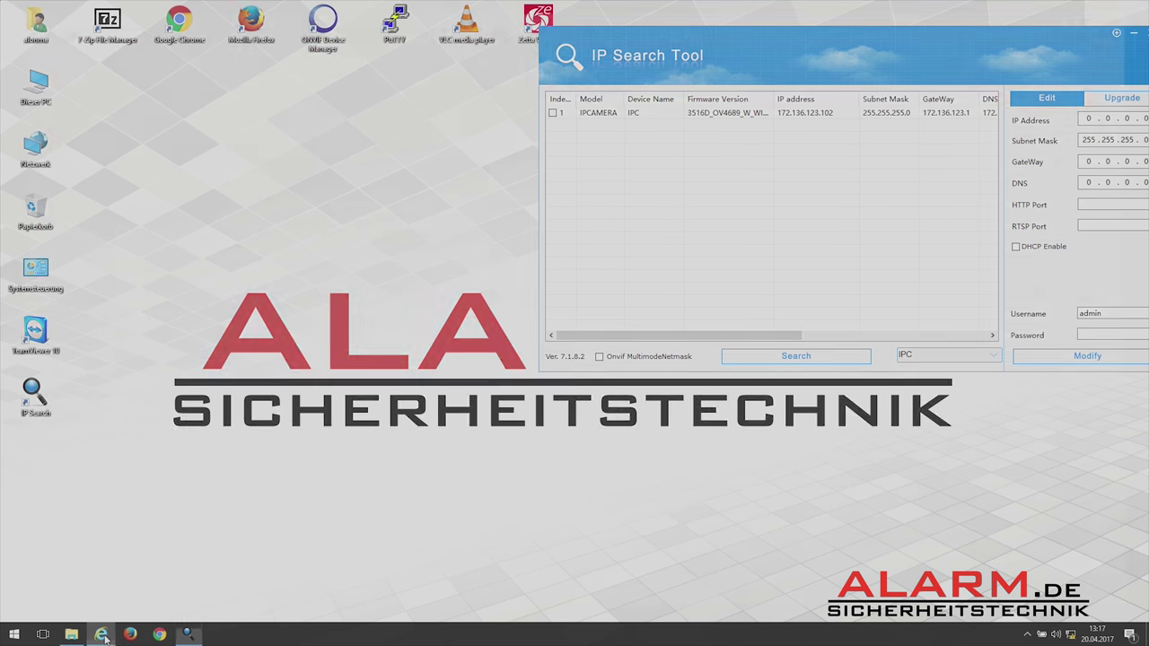
{"action": "left_click_drag", "start_coordinate": [530, 7], "coordinate": [632, 230]}
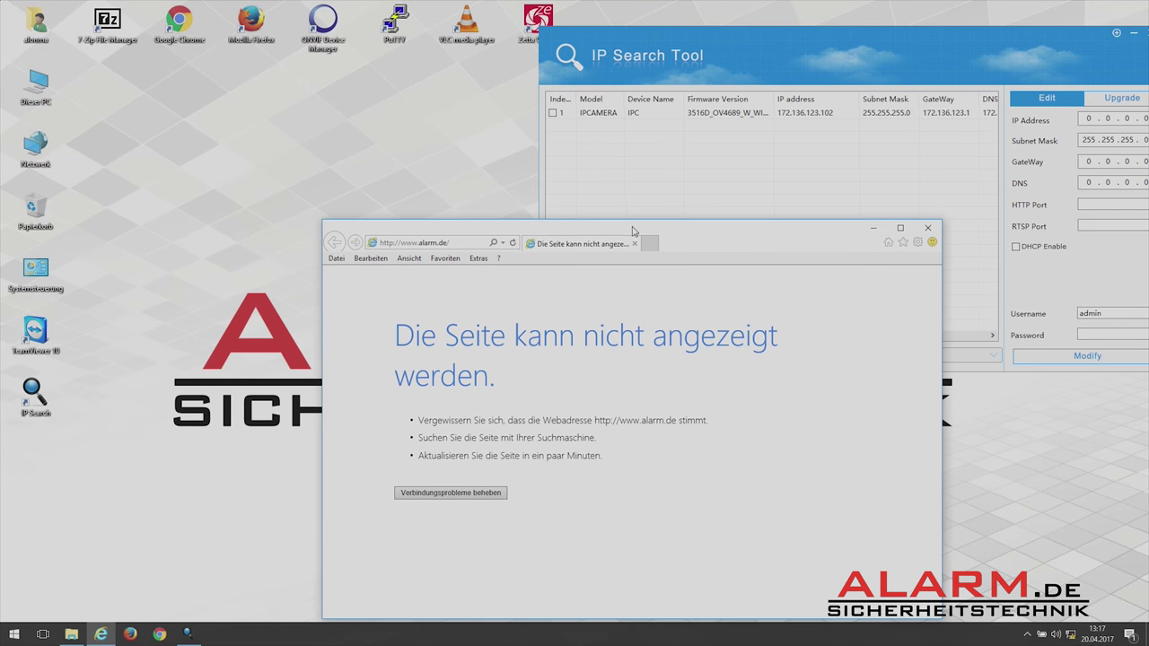
{"action": "left_click", "coordinate": [446, 242]}
{"action": "type", "text": "172."}
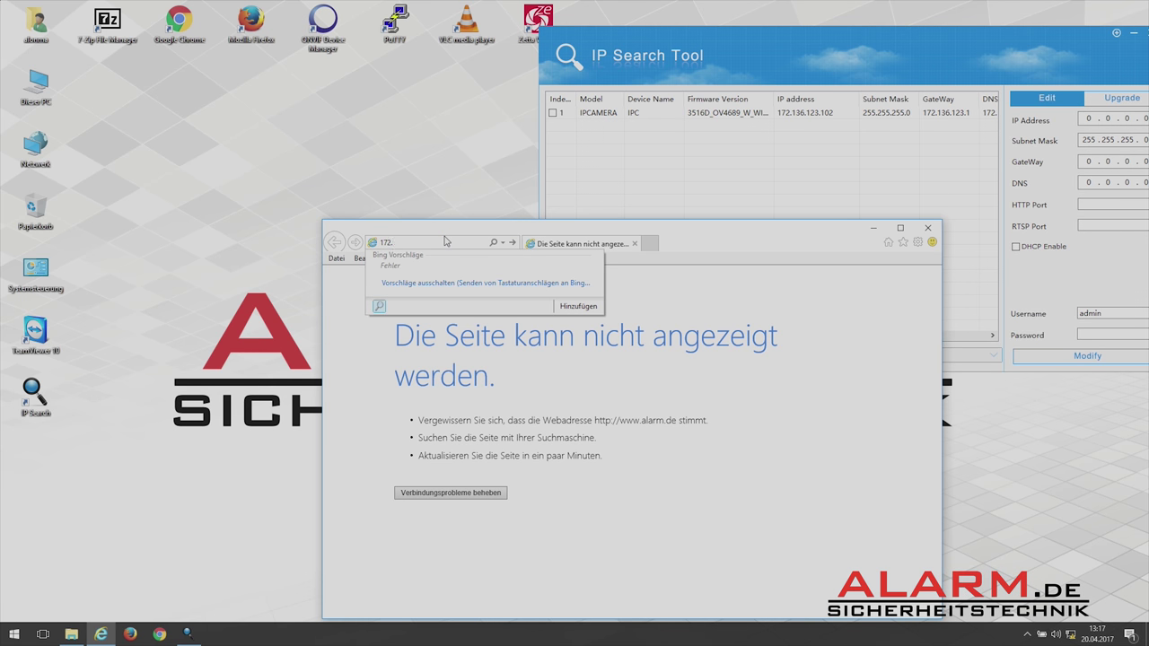
{"action": "type", "text": "136.123.102"}
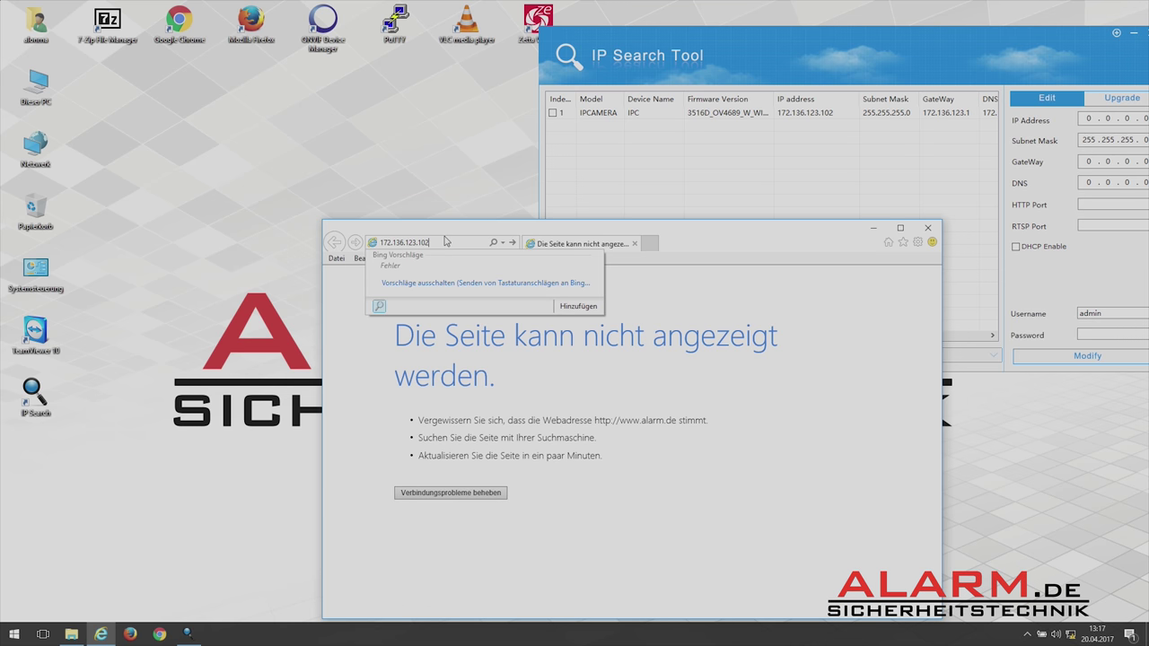
{"action": "key", "text": "Return"}
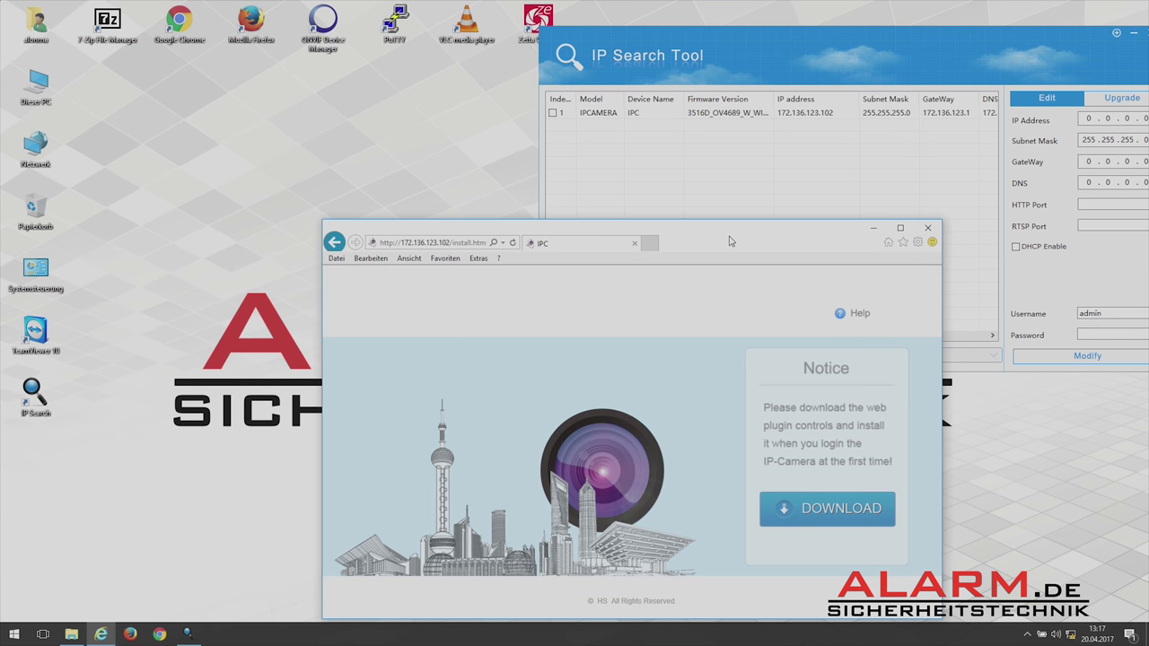
{"action": "double_click", "coordinate": [731, 239]}
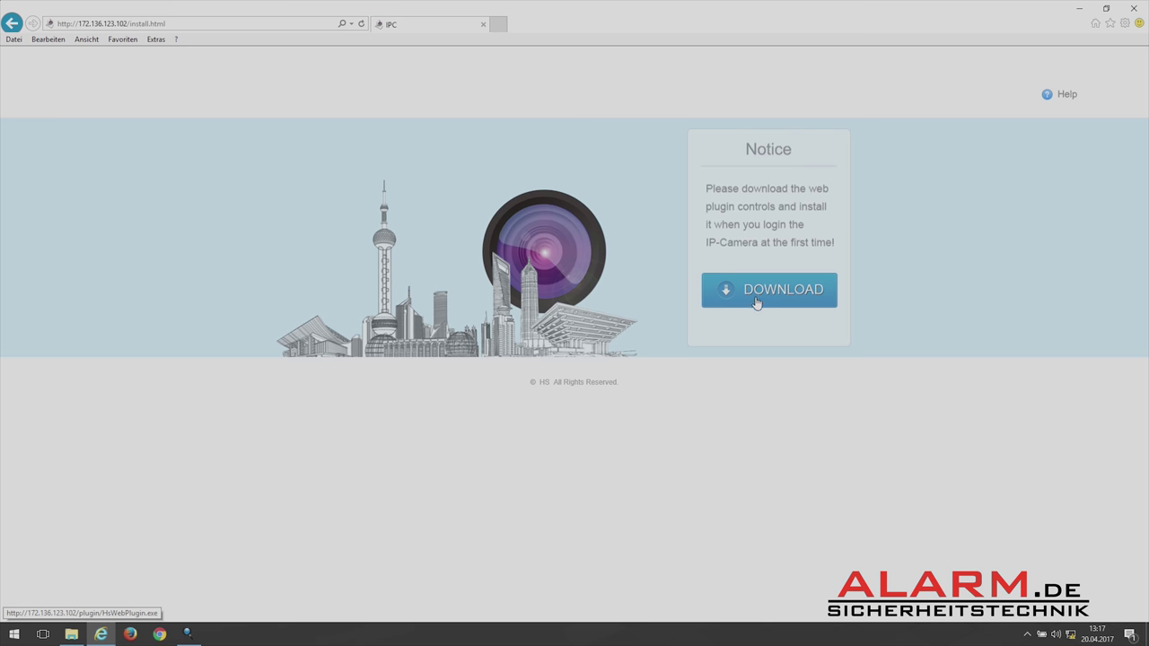
{"action": "left_click", "coordinate": [773, 298]}
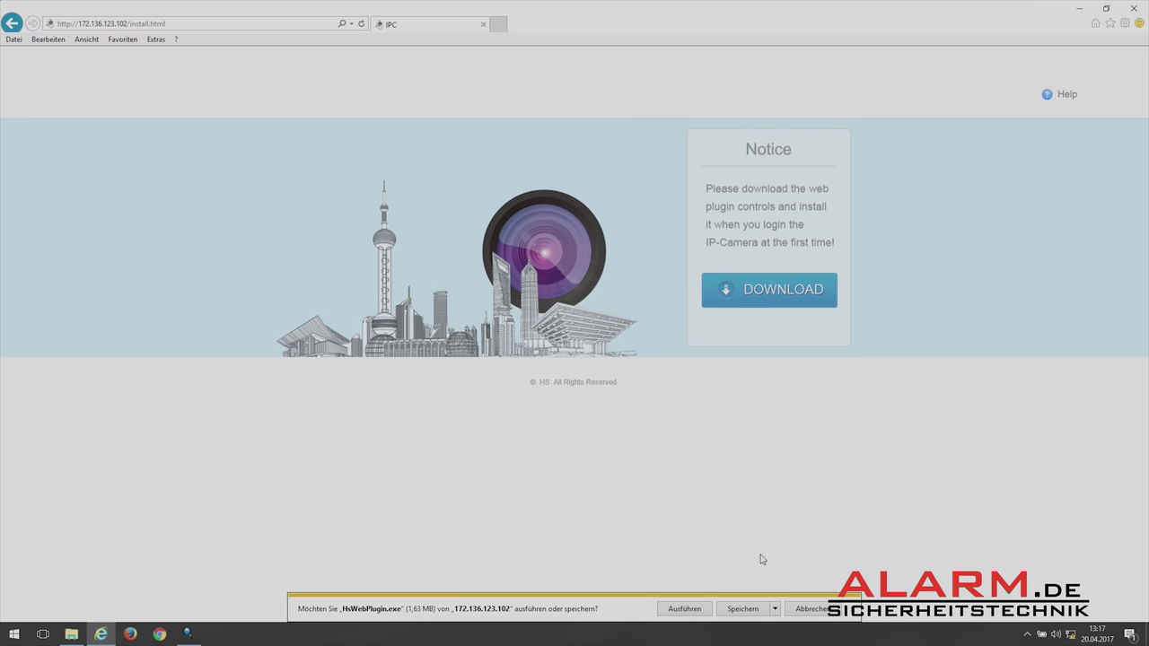
{"action": "left_click", "coordinate": [744, 610]}
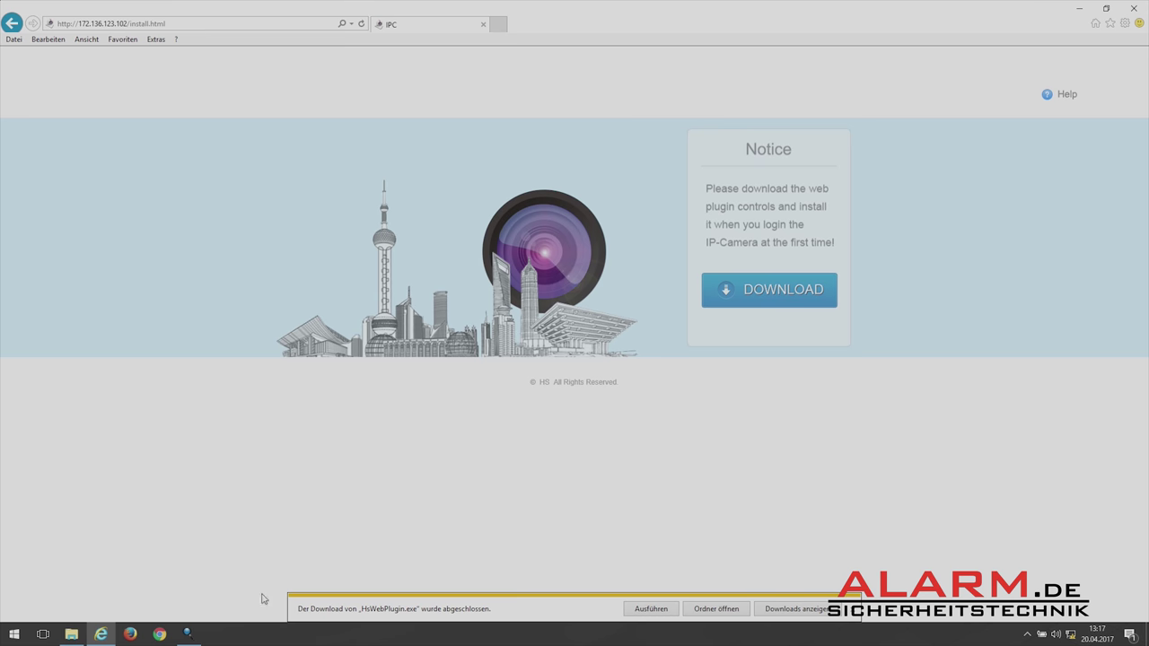
Run HsWebPlugin.exe and install version 6.1.46.3 with the default folders.
{"action": "left_click", "coordinate": [648, 611]}
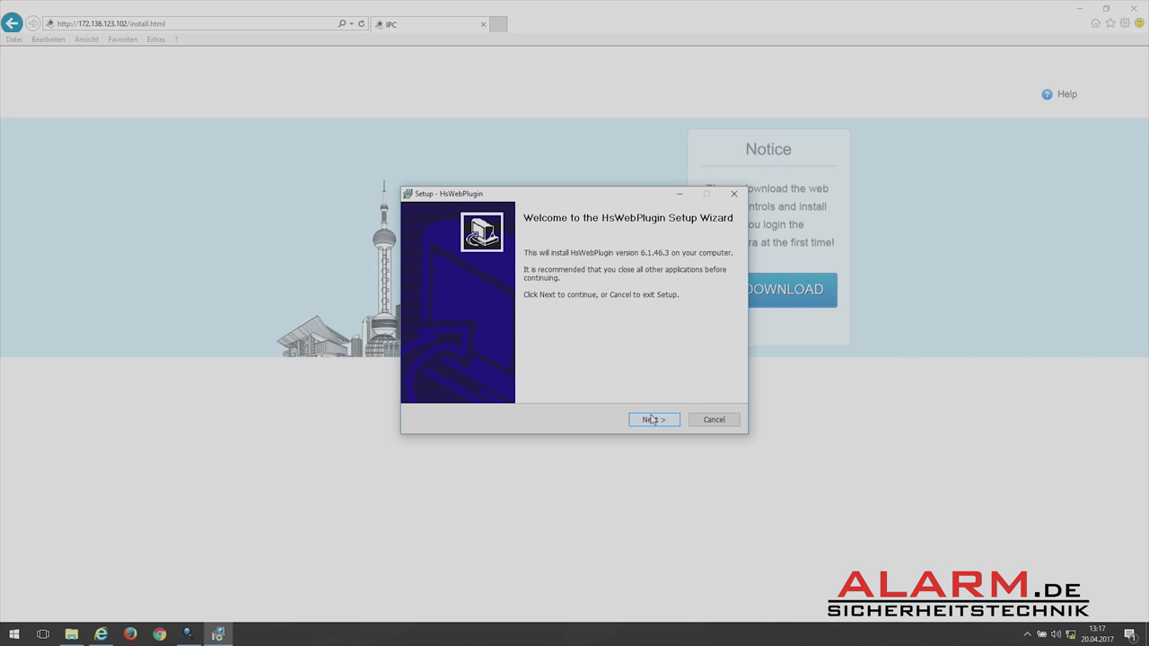
{"action": "left_click", "coordinate": [652, 420]}
{"action": "left_click", "coordinate": [653, 420]}
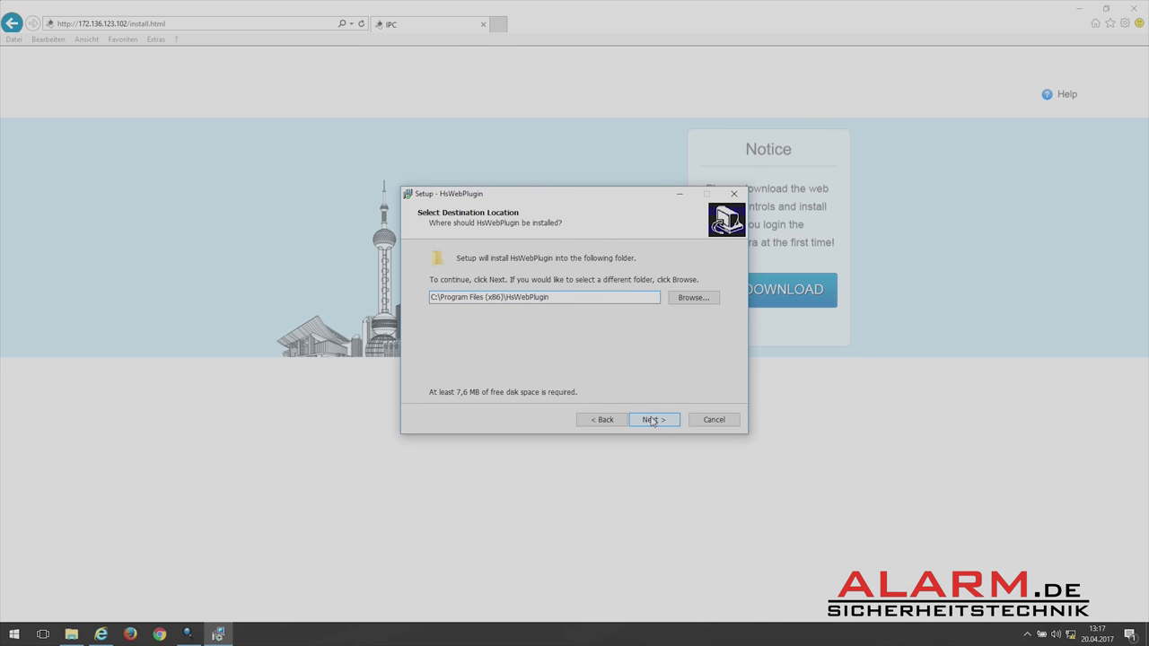
{"action": "left_click", "coordinate": [652, 420]}
{"action": "left_click", "coordinate": [654, 420]}
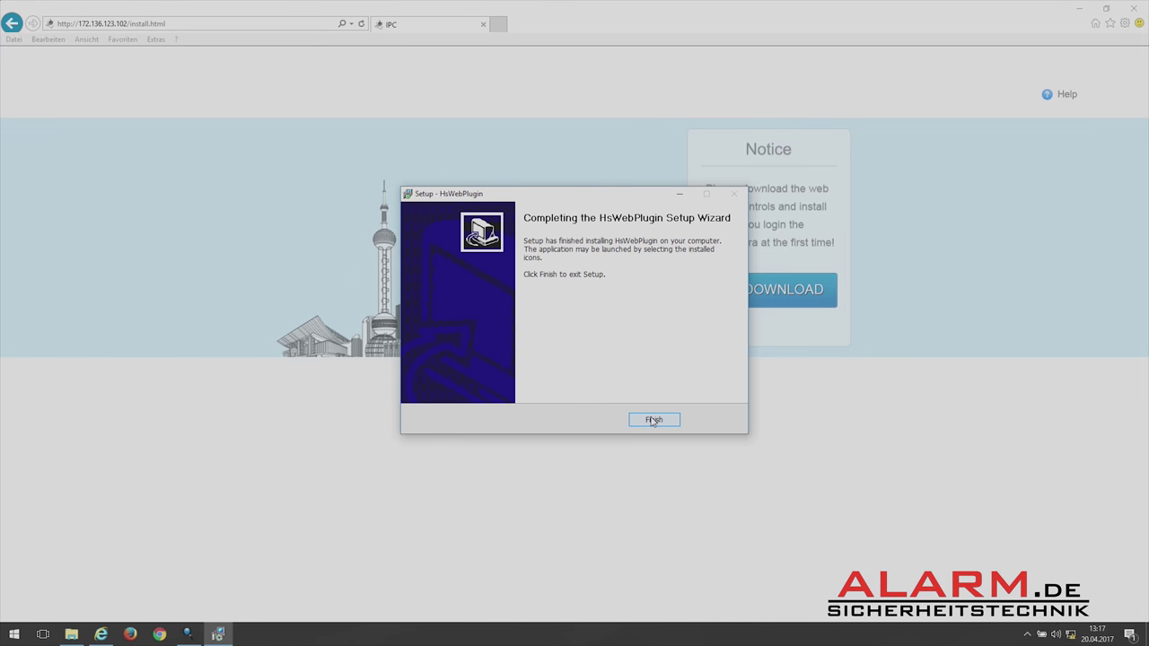
{"action": "left_click", "coordinate": [653, 420]}
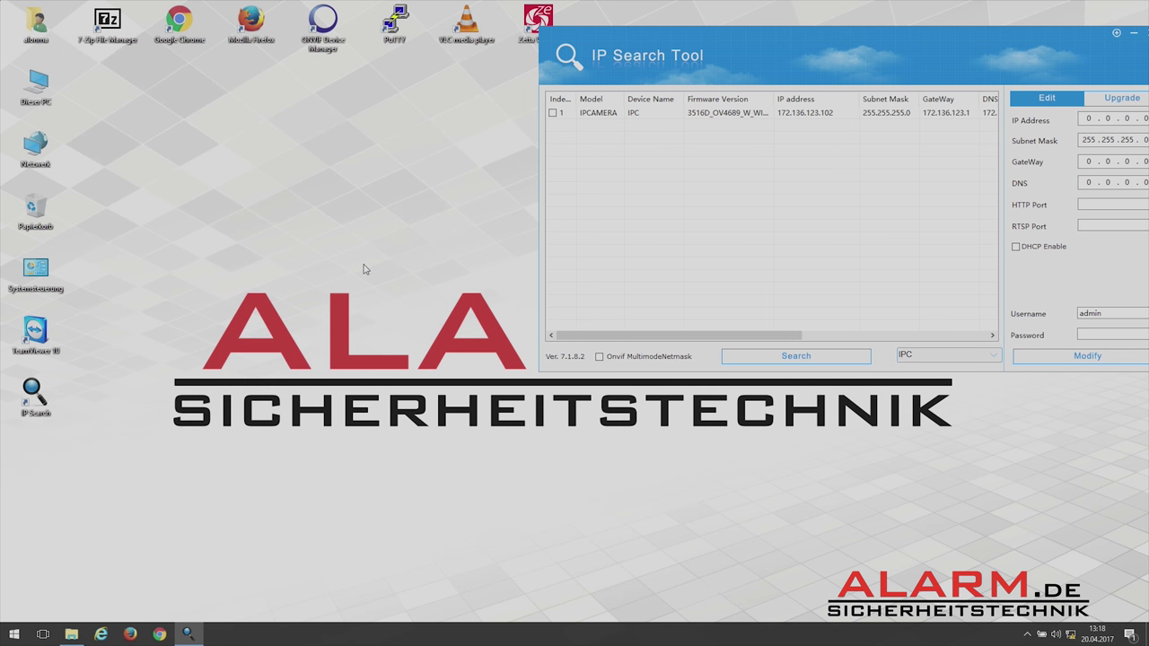
Reopen 172.136.123.102 from the address history and log in with the camera credentials.
{"action": "left_click", "coordinate": [101, 635]}
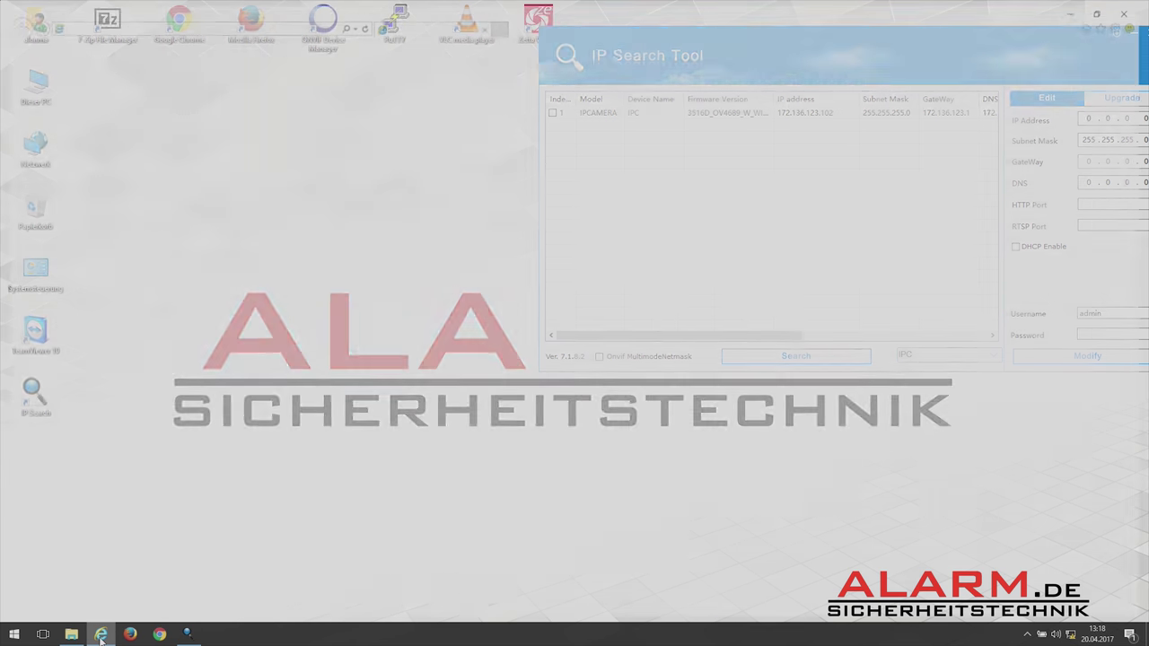
{"action": "left_click", "coordinate": [351, 26]}
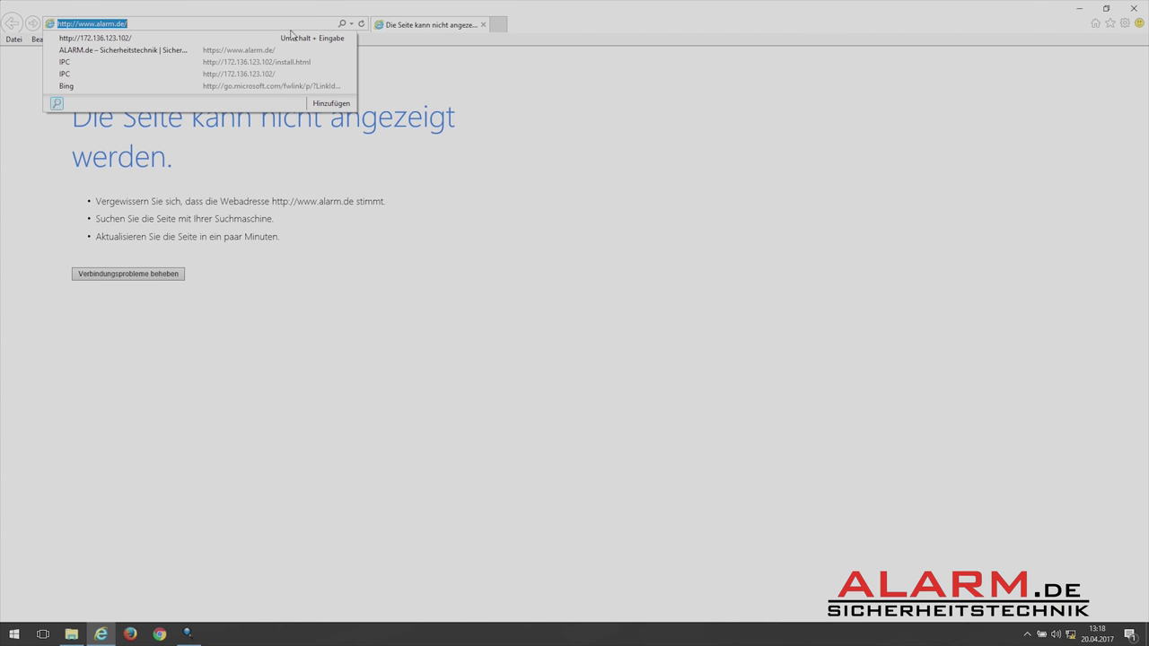
{"action": "left_click", "coordinate": [216, 38]}
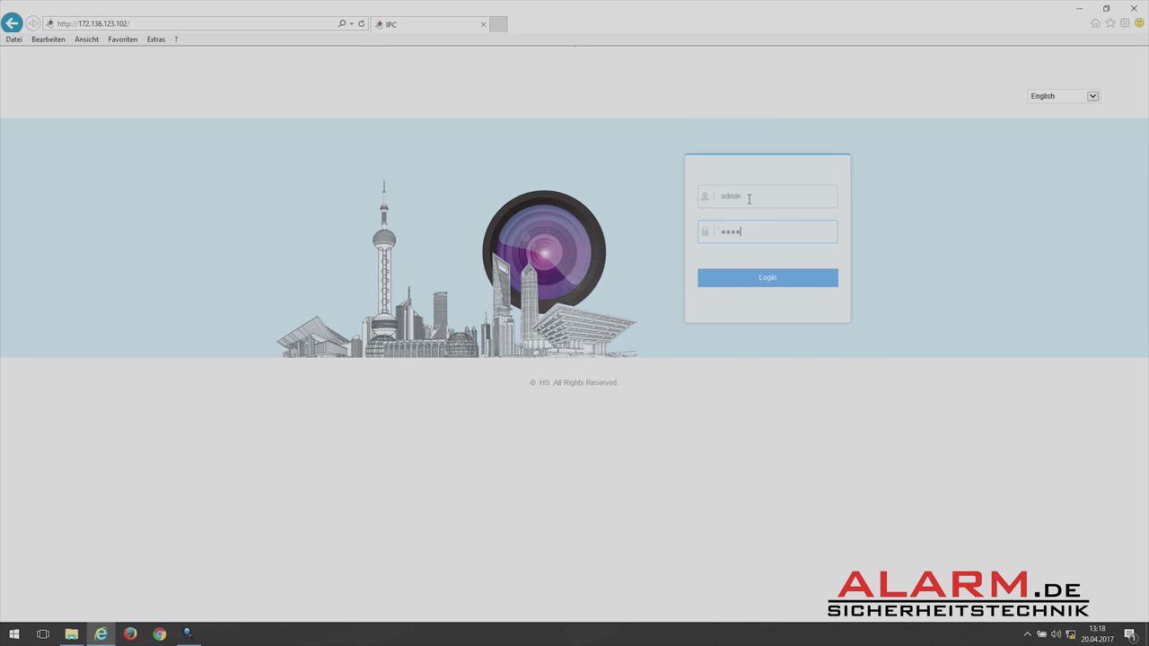
{"action": "type", "text": "n"}
{"action": "left_click", "coordinate": [753, 279]}
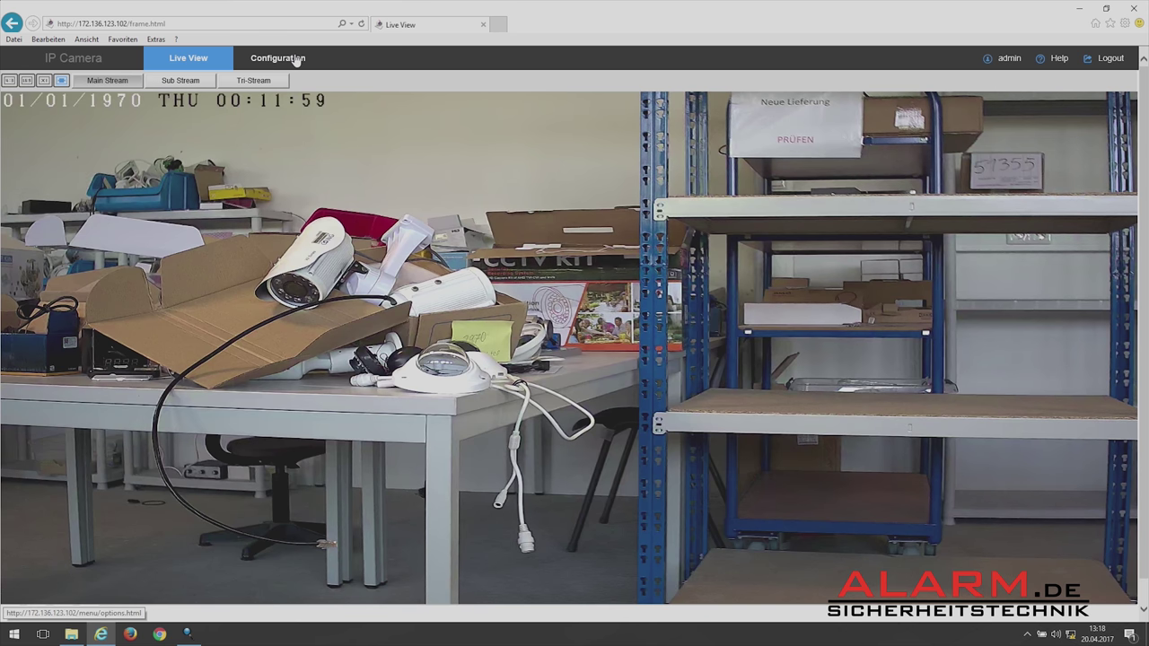
Go to the camera's Configuration > System > Maintenance page.
{"action": "left_click", "coordinate": [296, 58]}
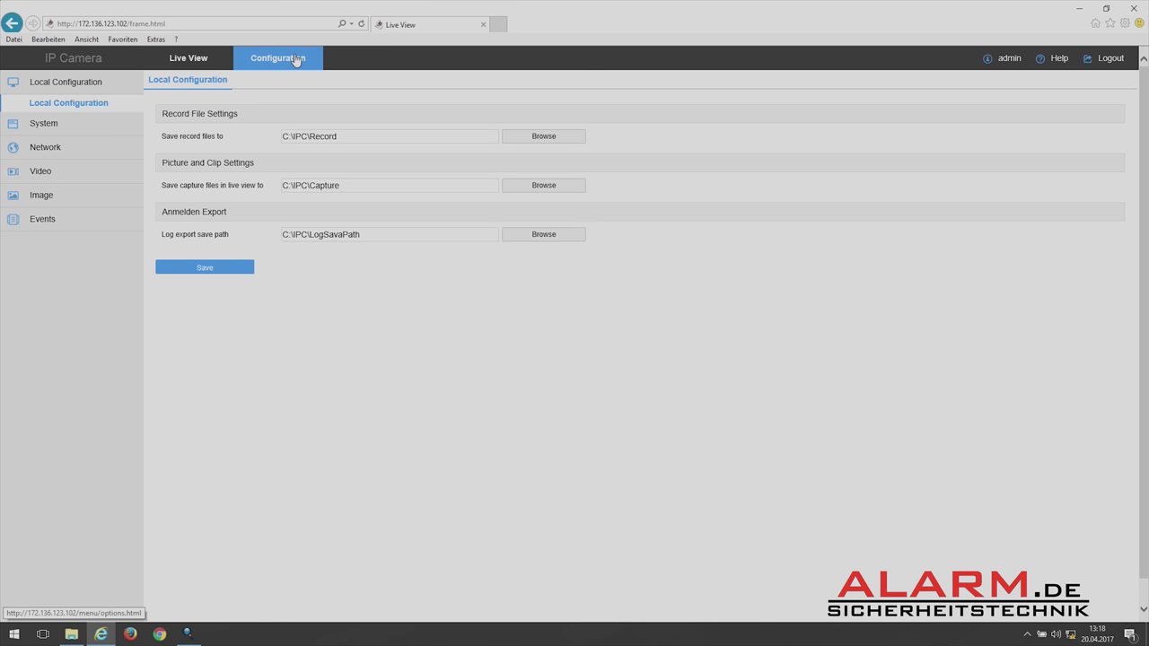
{"action": "left_click", "coordinate": [65, 125]}
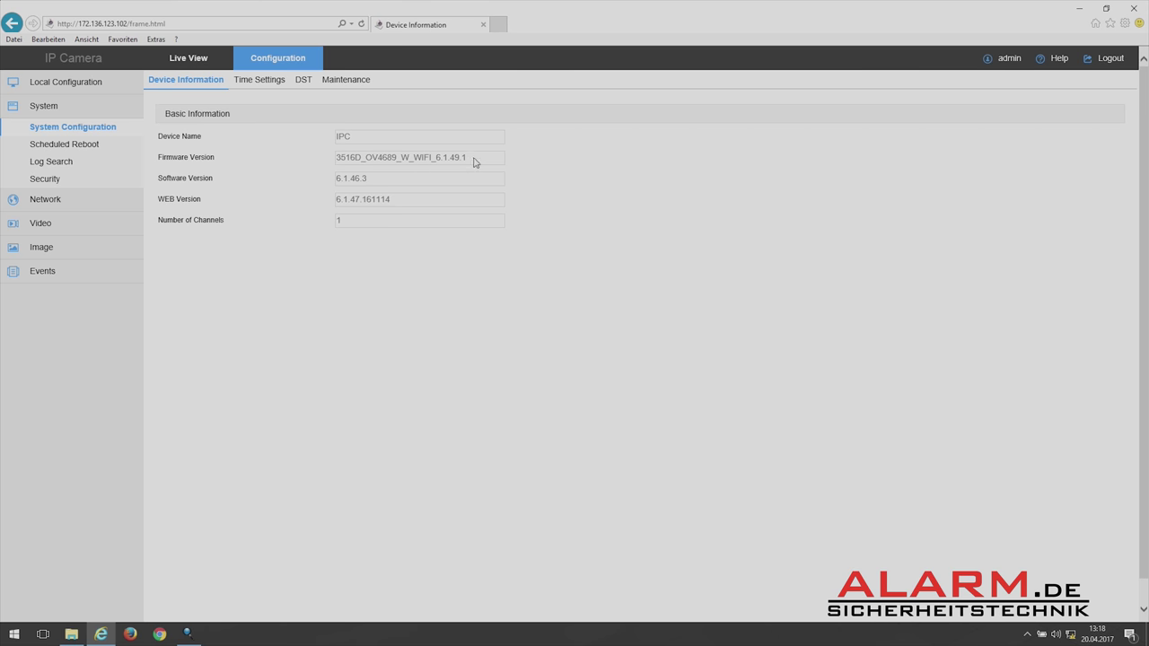
{"action": "left_click", "coordinate": [345, 89]}
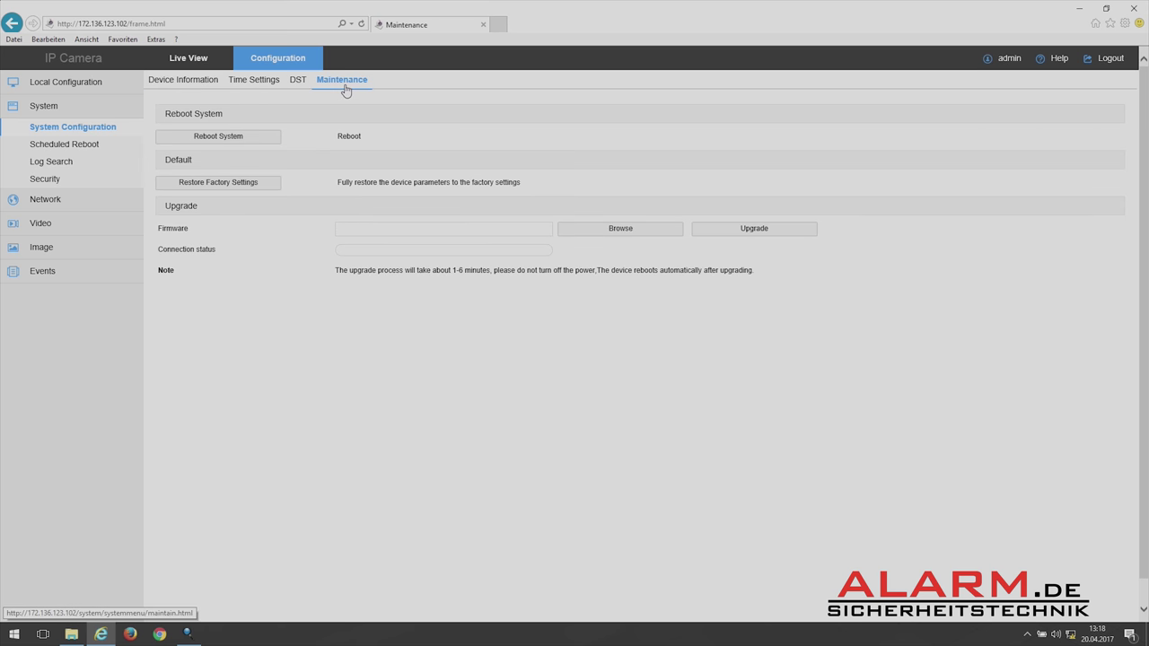
Pick the 3516D_OV4689_W_WIFI_6.1.49.1 .FLS file from Kameras and confirm the upgrade.
{"action": "left_click", "coordinate": [603, 232]}
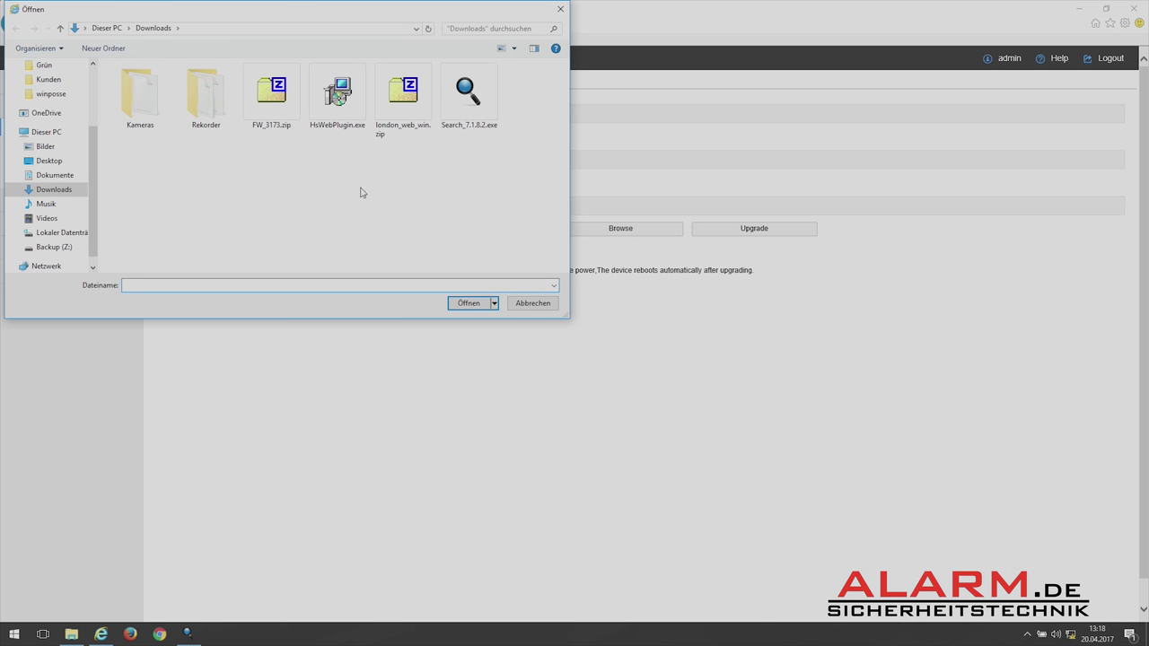
{"action": "double_click", "coordinate": [154, 105]}
{"action": "double_click", "coordinate": [149, 83]}
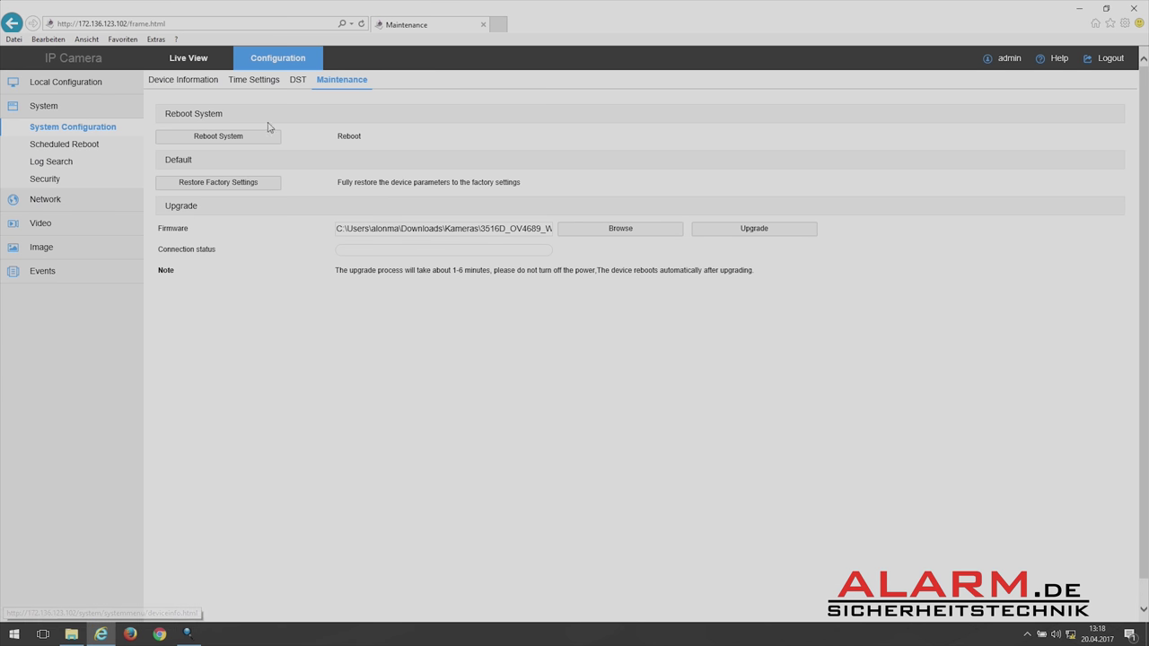
{"action": "left_click", "coordinate": [739, 232]}
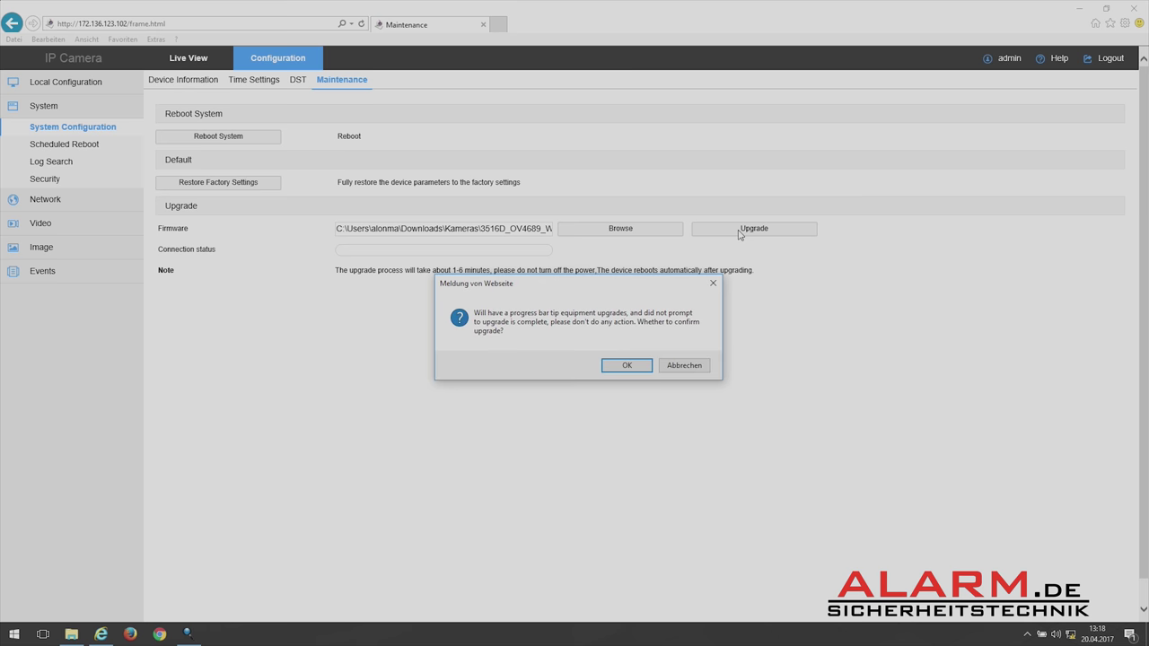
{"action": "left_click", "coordinate": [628, 366]}
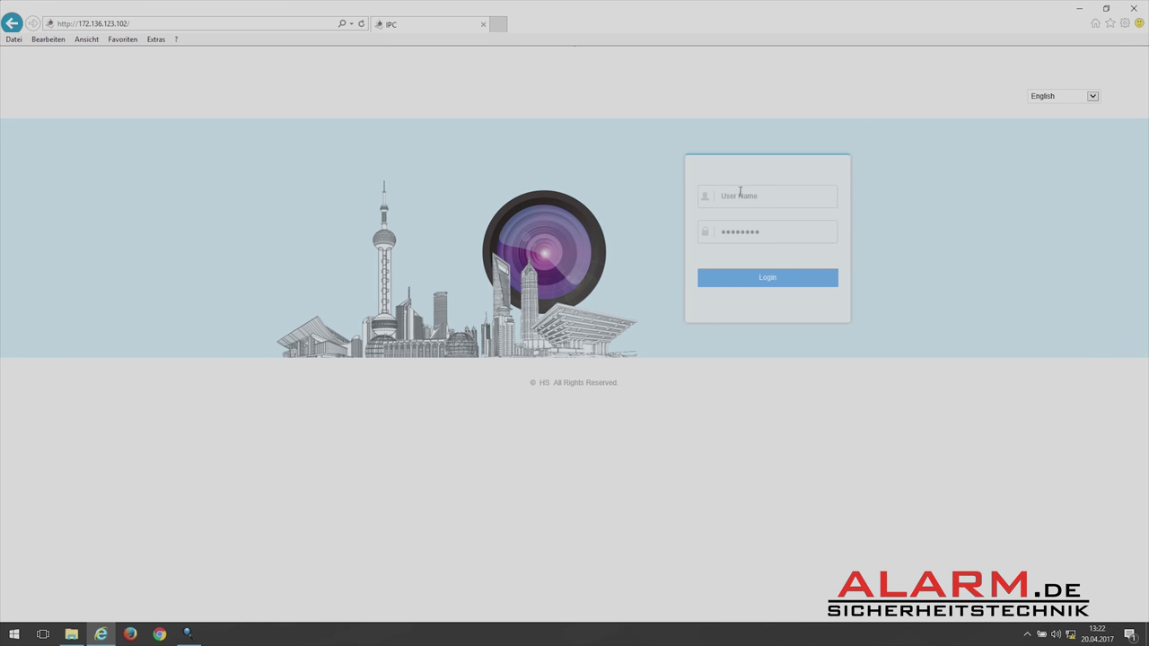
Clear the user name field, re-enter the credentials and log in again.
{"action": "triple_click", "coordinate": [749, 195]}
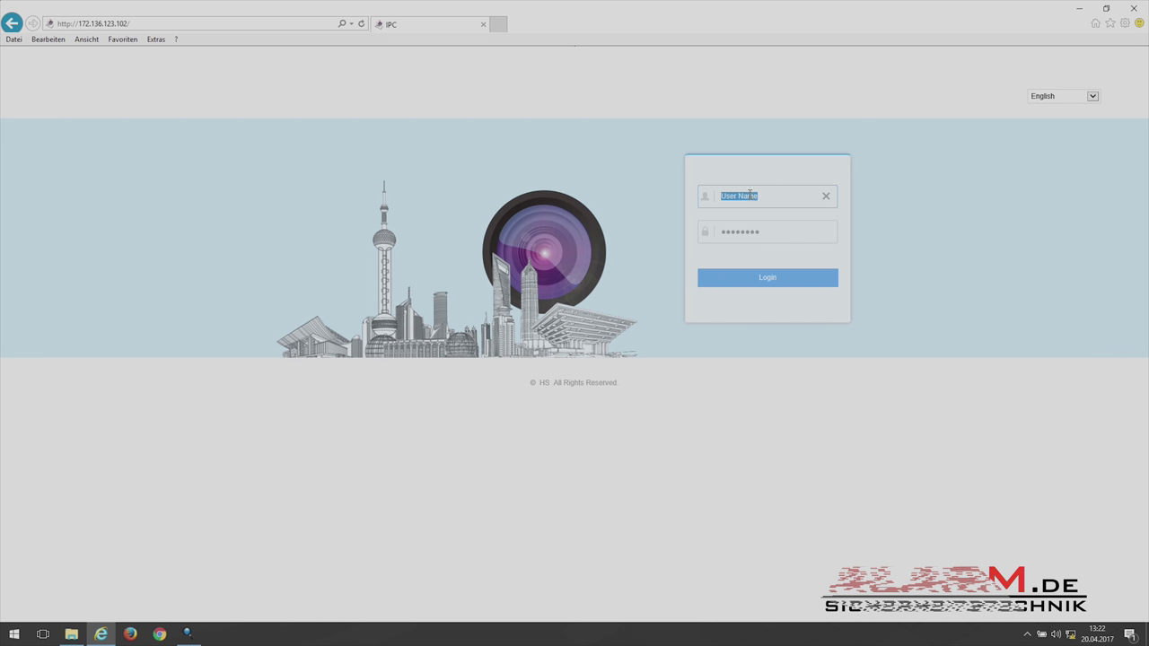
{"action": "key", "text": "BackSpace"}
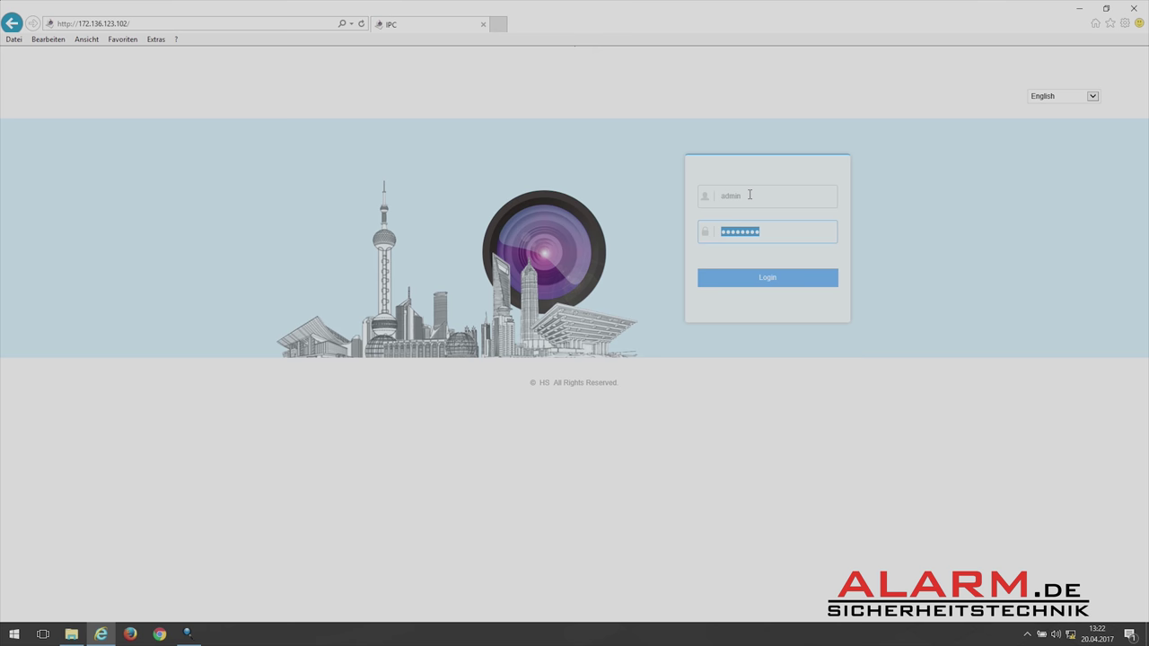
{"action": "left_click", "coordinate": [760, 279]}
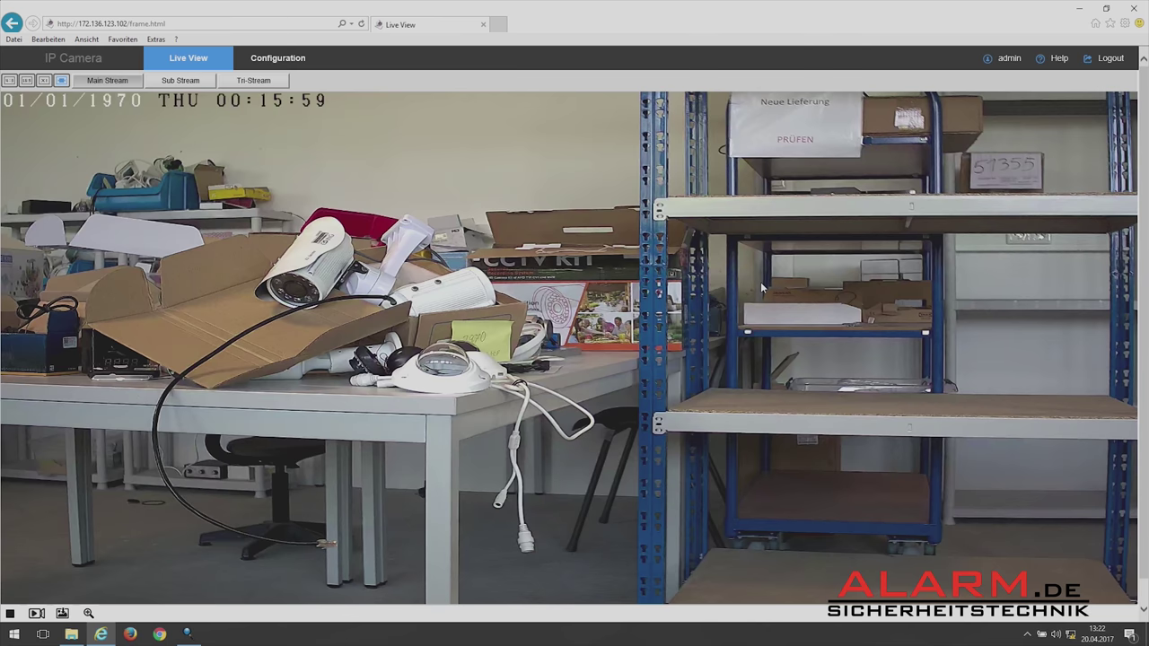
Restore factory settings from Configuration > System > Maintenance and confirm.
{"action": "left_click", "coordinate": [304, 59]}
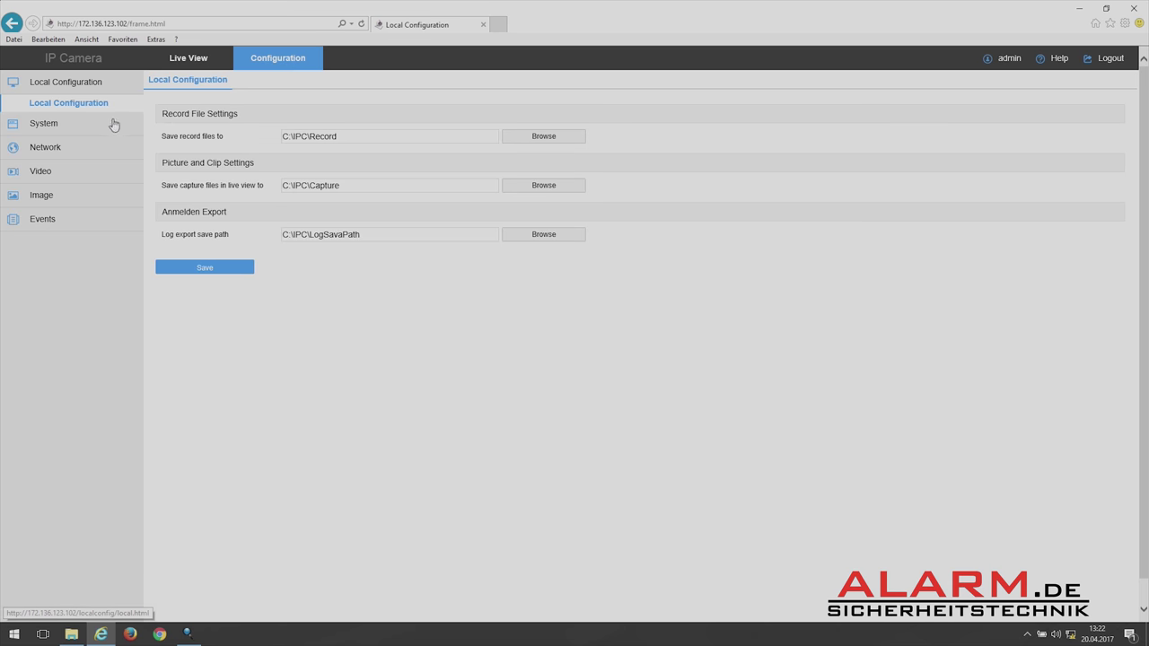
{"action": "left_click", "coordinate": [54, 126]}
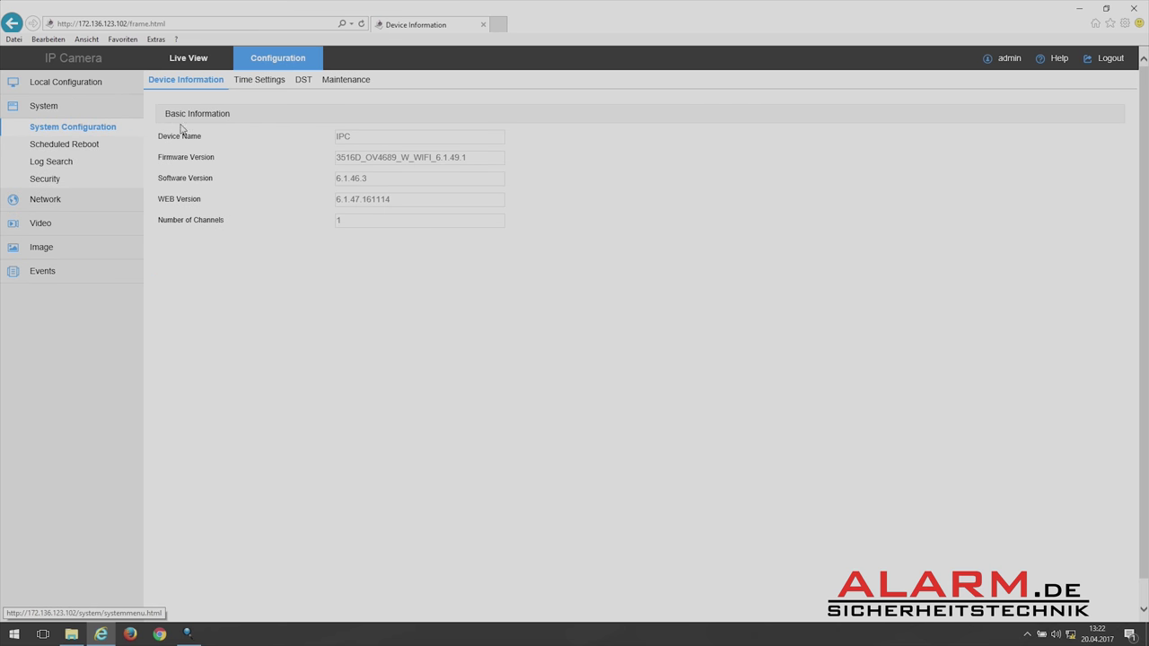
{"action": "left_click", "coordinate": [346, 82]}
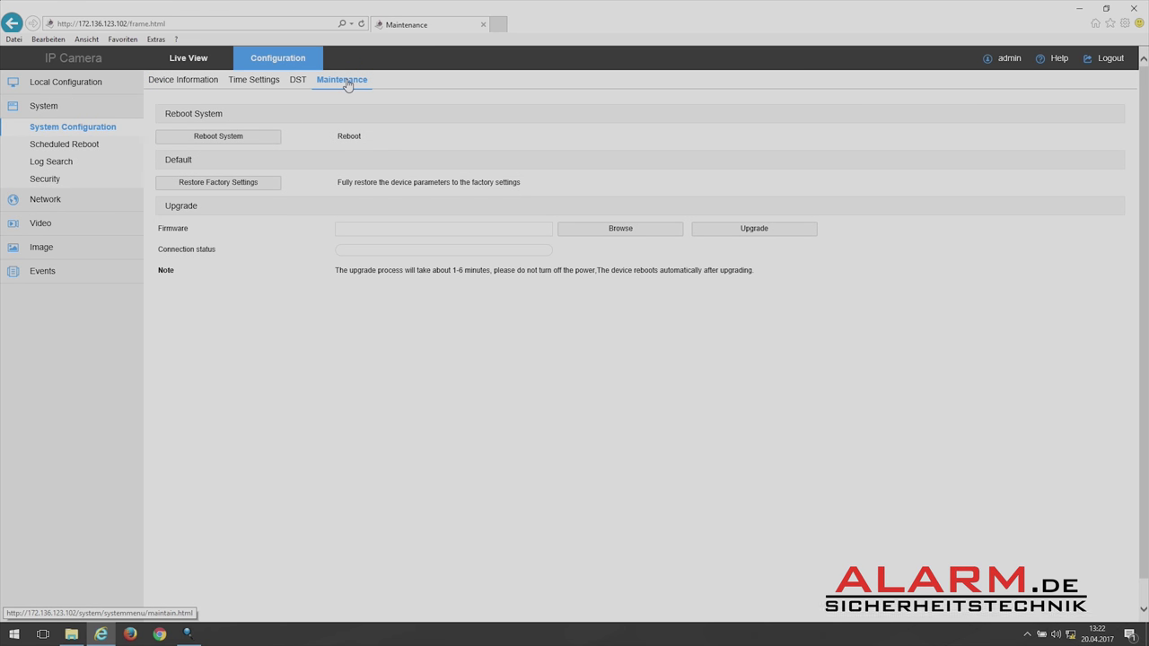
{"action": "left_click", "coordinate": [224, 185]}
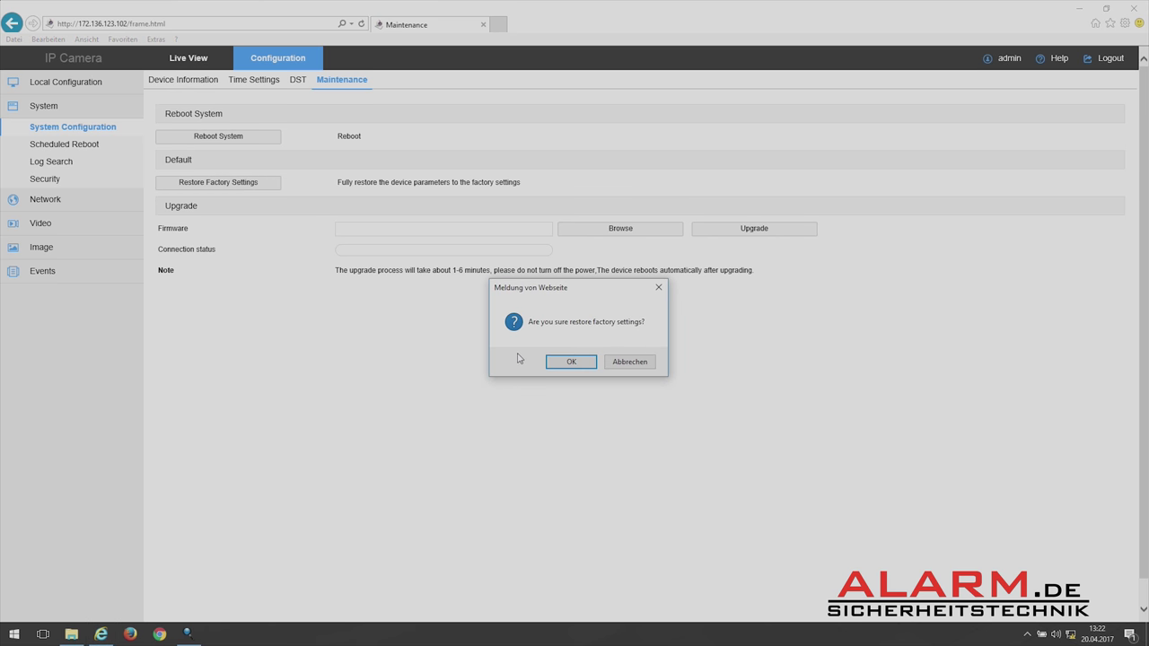
{"action": "left_click", "coordinate": [569, 362]}
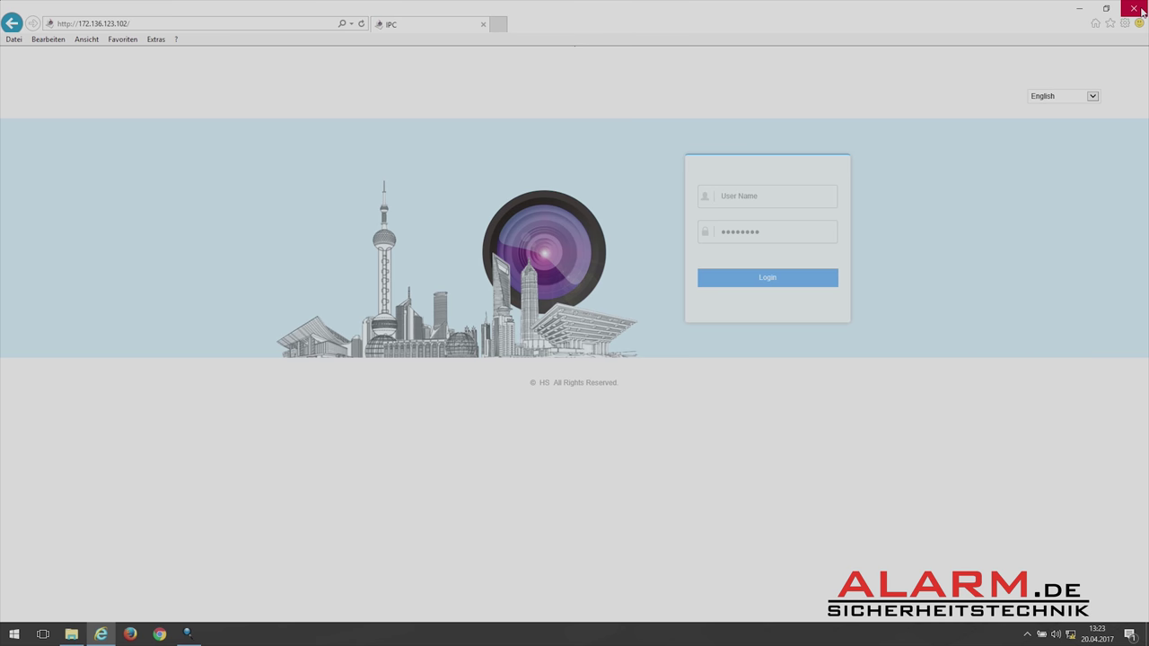
Close the browser and IP Search Tool, then open the Ethernet adapter's IPv4 settings.
{"action": "left_click", "coordinate": [1134, 9]}
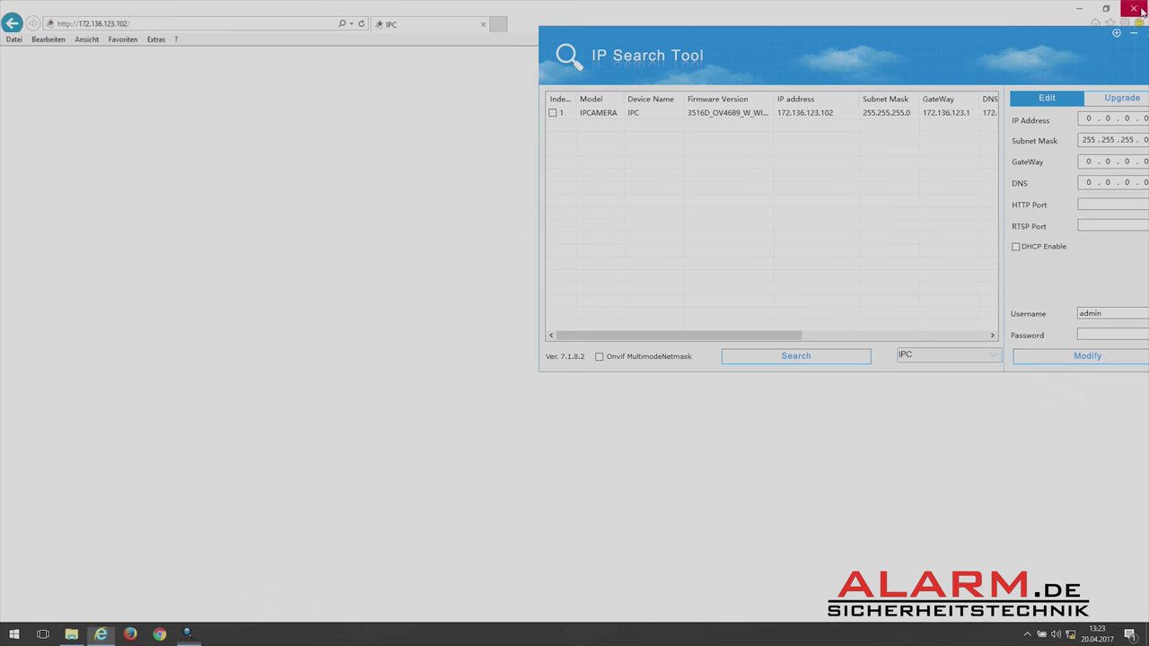
{"action": "left_click_drag", "start_coordinate": [1059, 43], "coordinate": [793, 195]}
{"action": "left_click", "coordinate": [885, 186]}
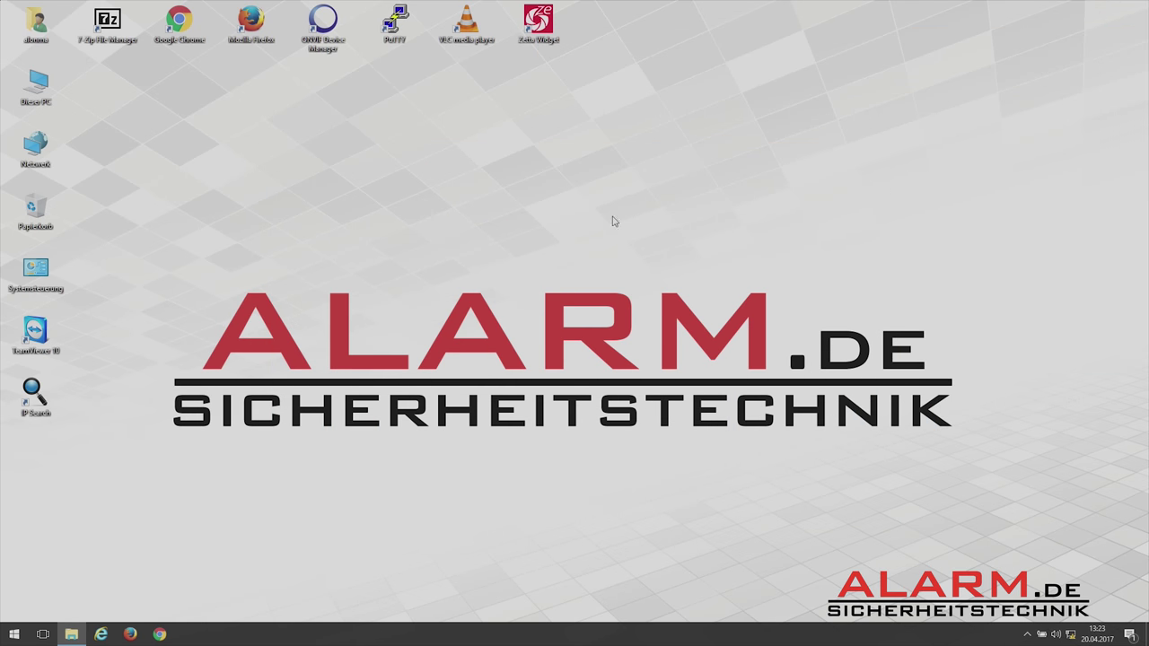
{"action": "right_click", "coordinate": [42, 147]}
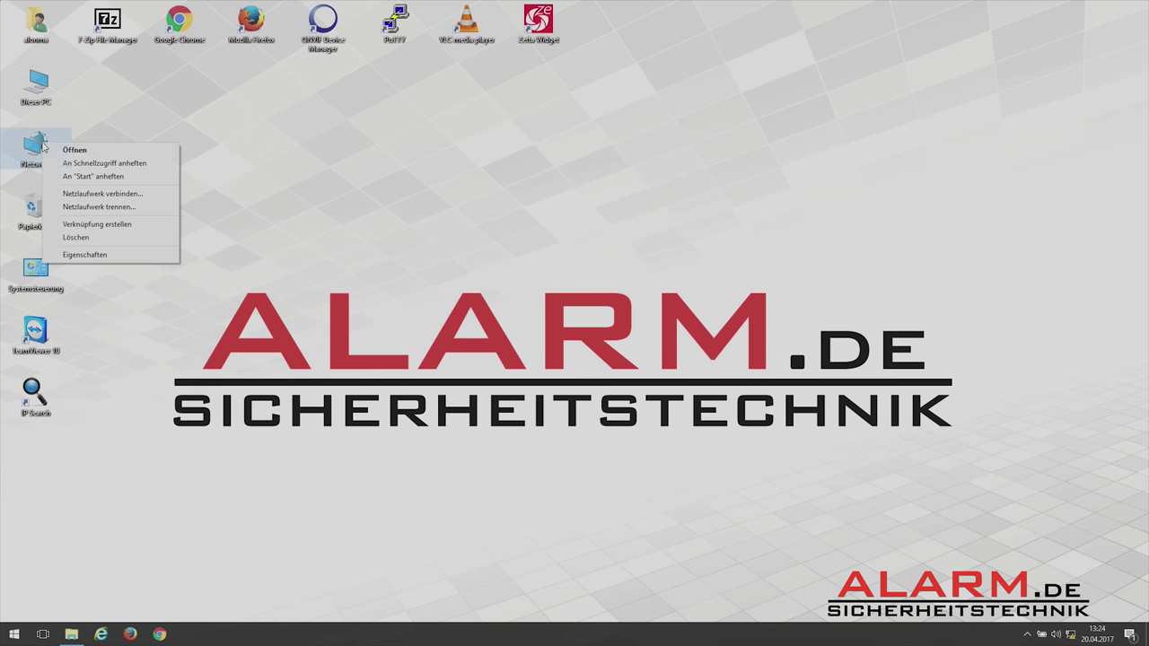
{"action": "left_click", "coordinate": [96, 255]}
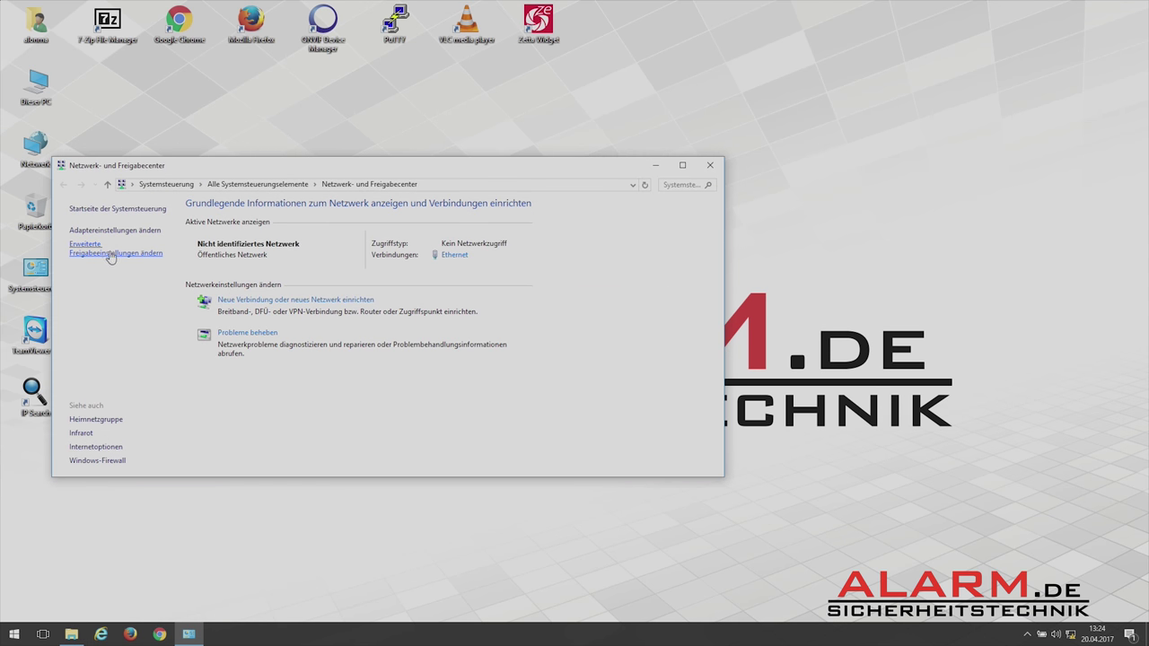
{"action": "left_click", "coordinate": [117, 231]}
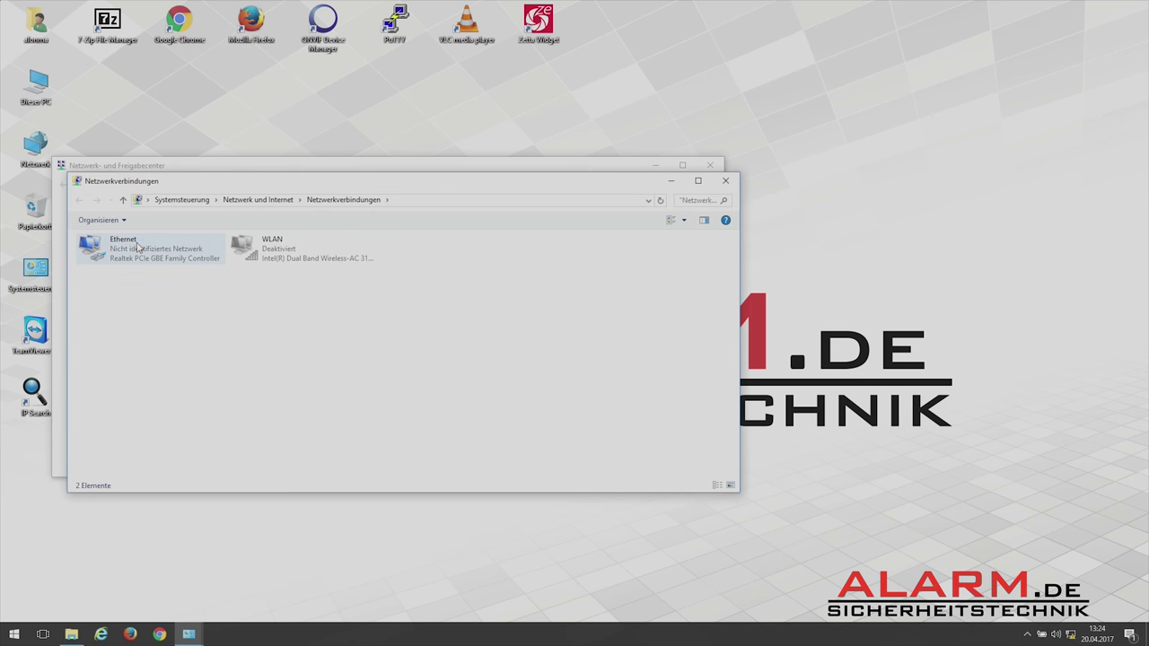
{"action": "right_click", "coordinate": [136, 242]}
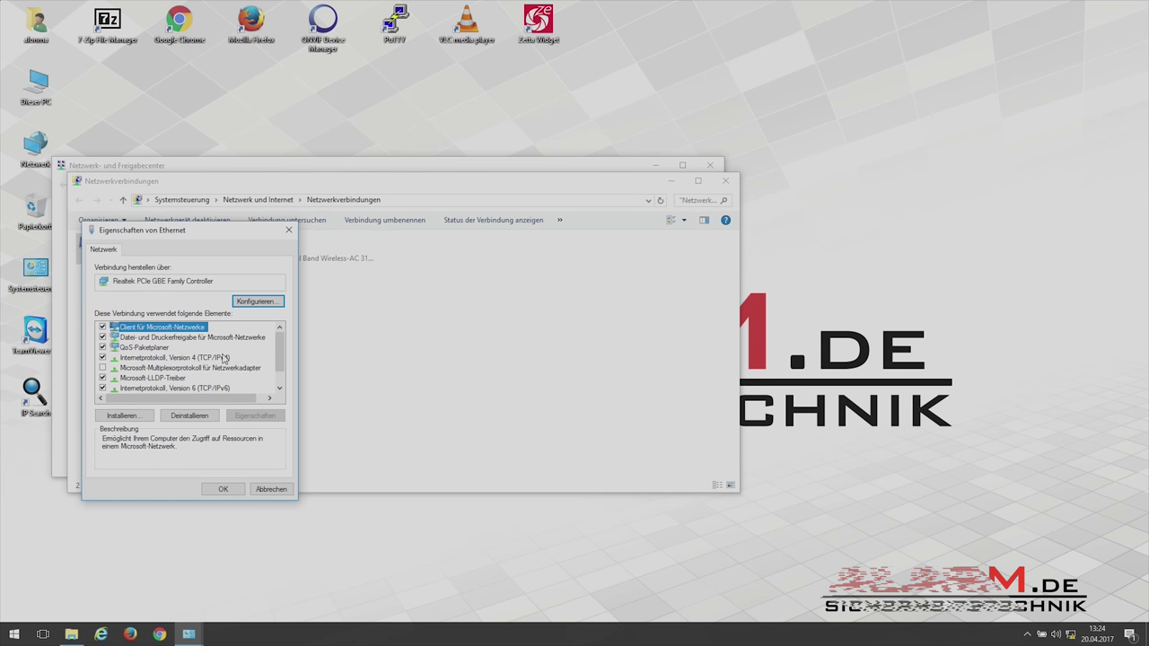
{"action": "double_click", "coordinate": [223, 359]}
Switch IPv4 to obtain IP and DNS automatically, then close the network windows.
{"action": "left_click", "coordinate": [212, 350]}
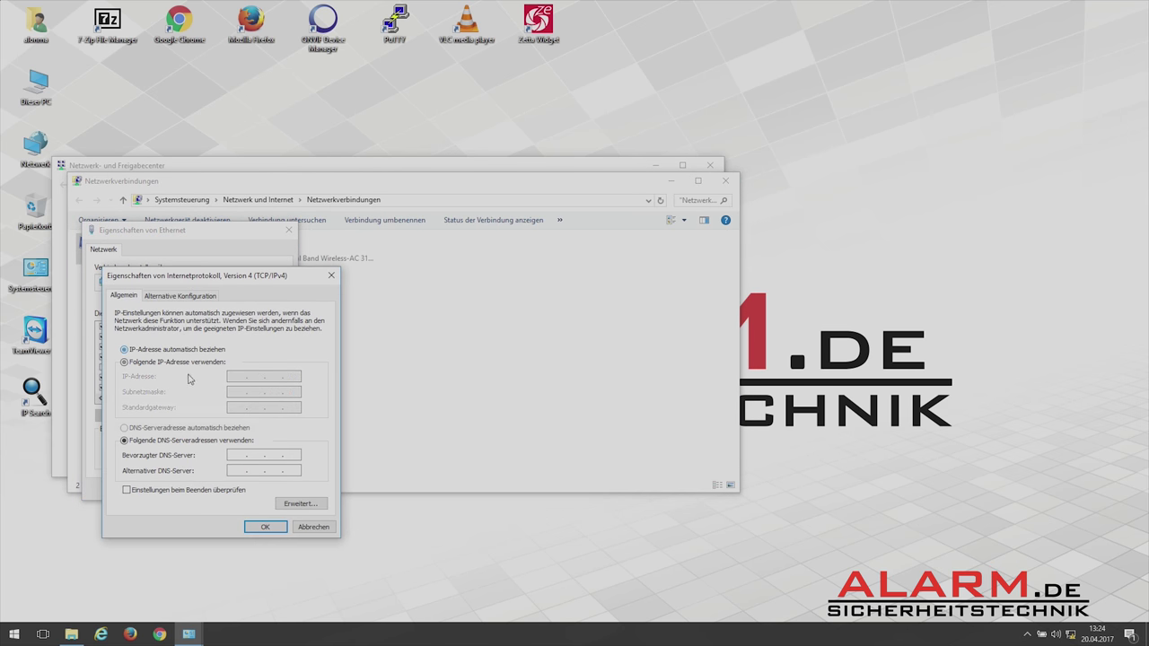
{"action": "left_click", "coordinate": [170, 430]}
{"action": "left_click", "coordinate": [266, 526]}
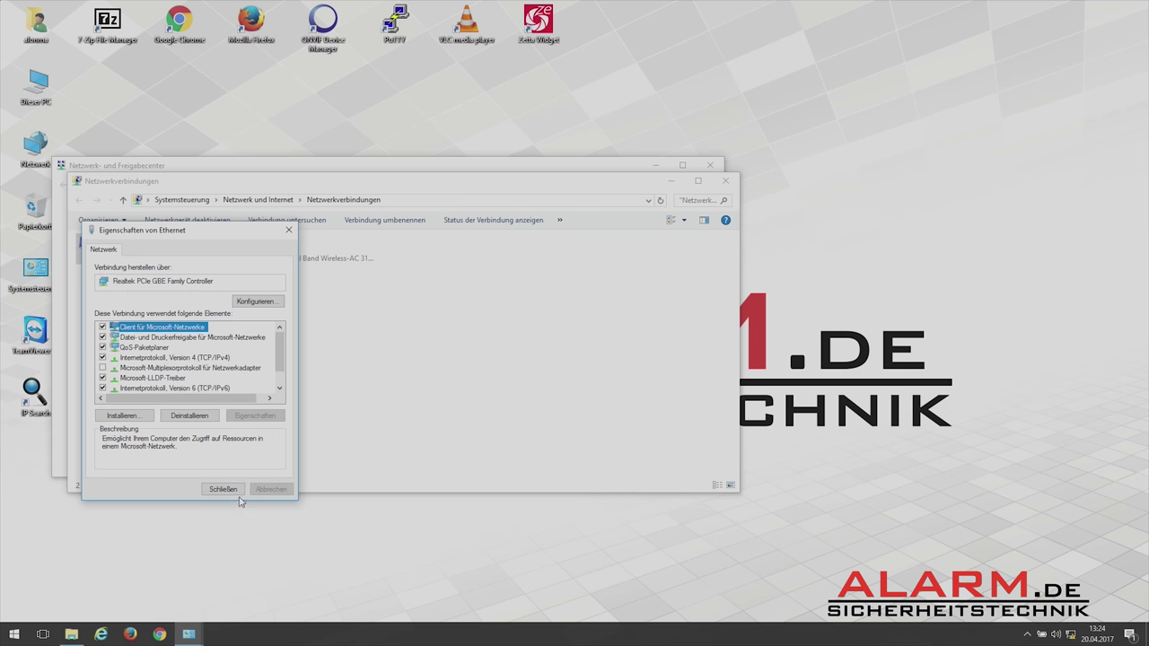
{"action": "left_click", "coordinate": [229, 490]}
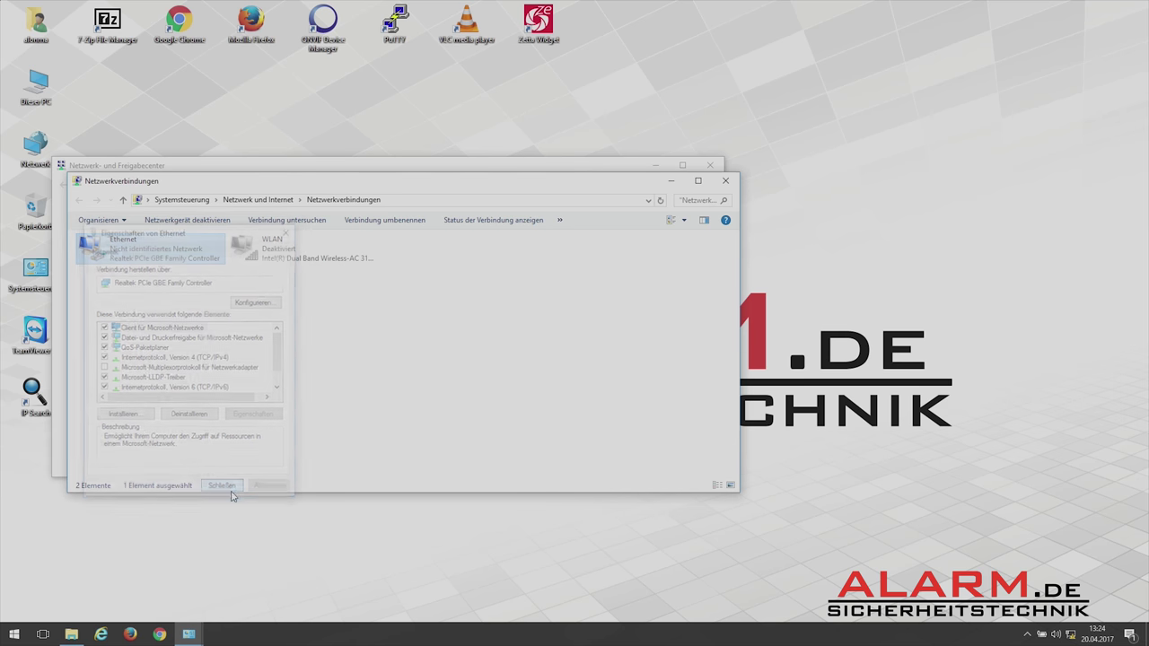
{"action": "left_click", "coordinate": [725, 182]}
{"action": "left_click", "coordinate": [709, 165]}
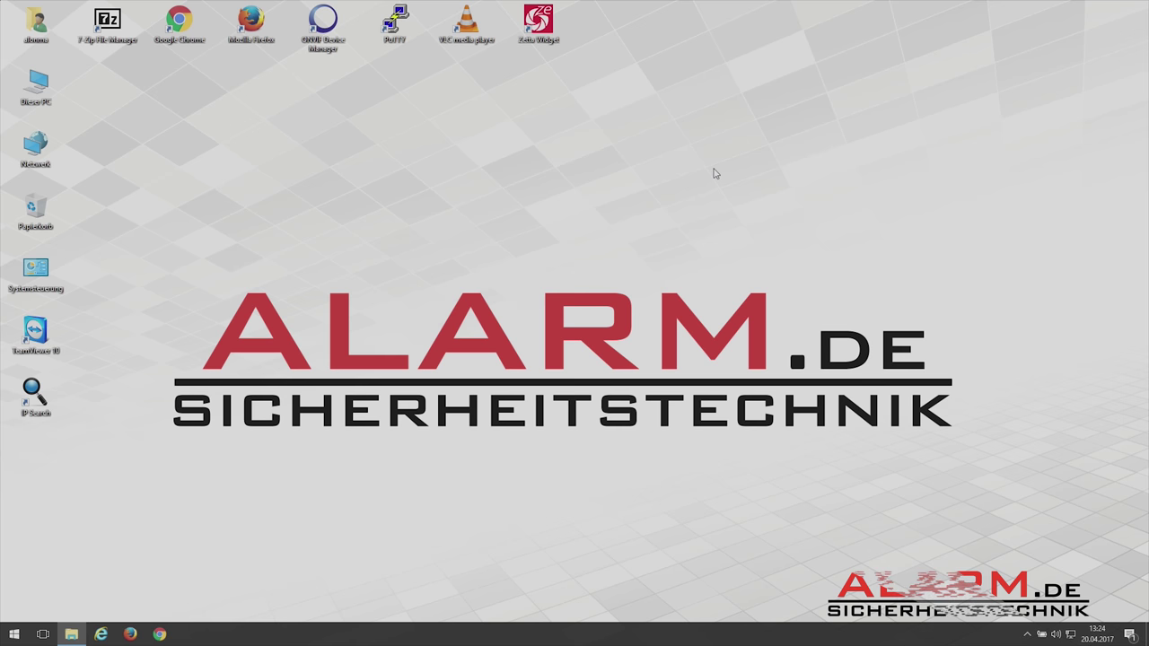
Quick-format the 7.20 GB USB drive D: as FAT32 with device default settings, then close the Format window.
{"action": "left_click", "coordinate": [71, 635]}
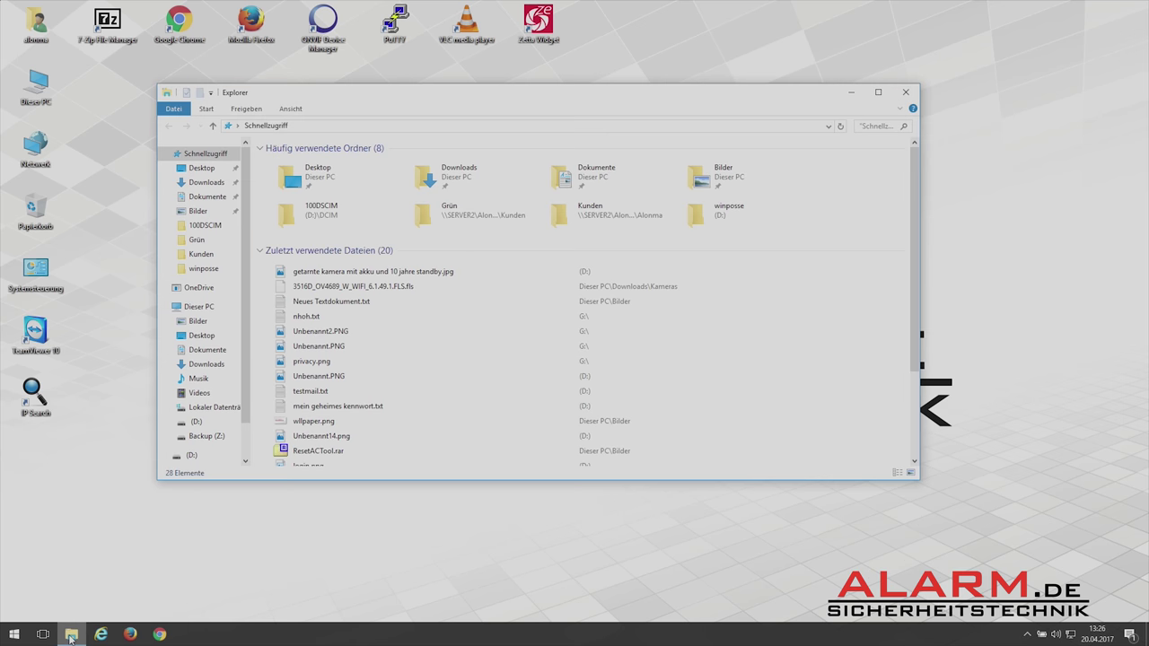
{"action": "left_click", "coordinate": [188, 423]}
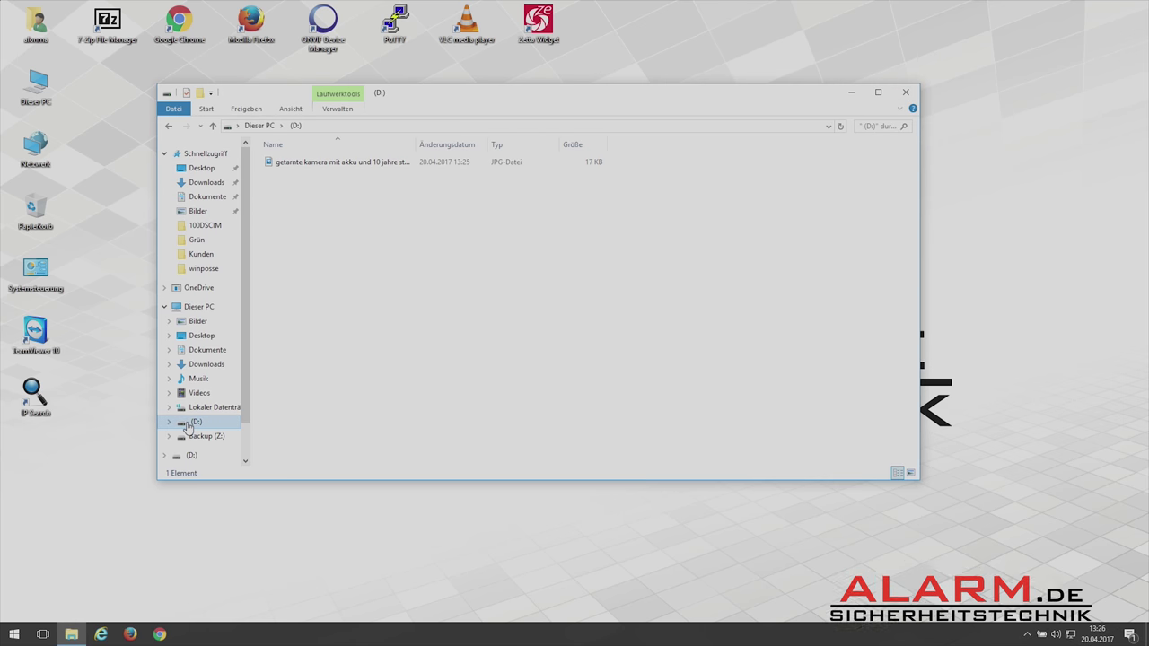
{"action": "right_click", "coordinate": [188, 423]}
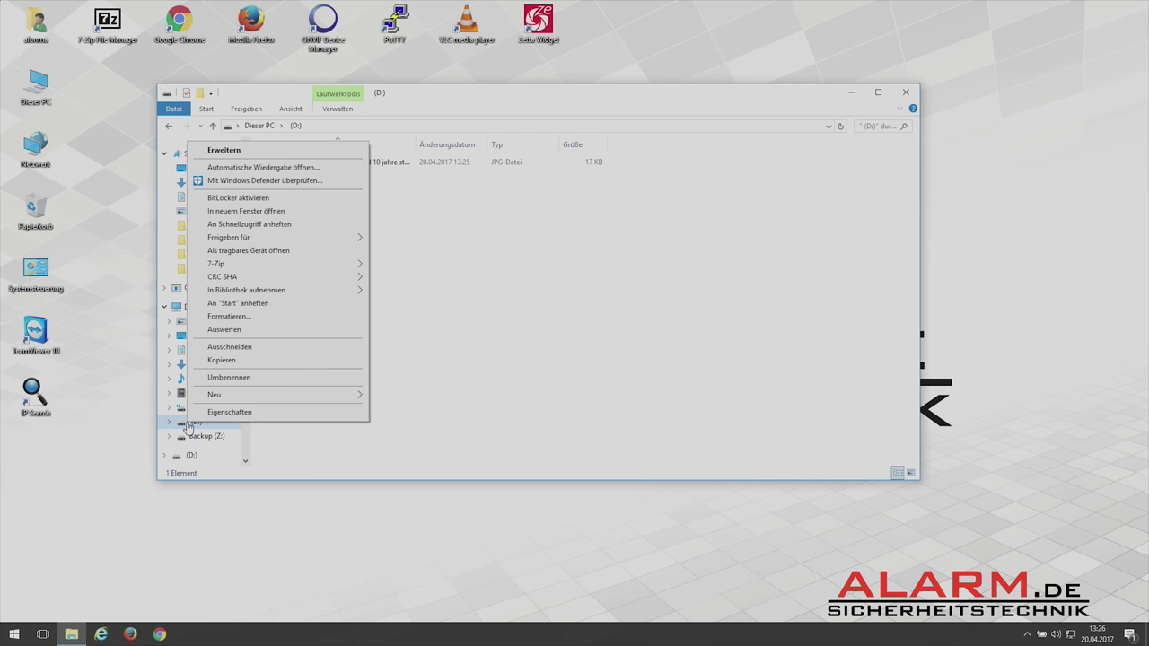
{"action": "left_click", "coordinate": [253, 316]}
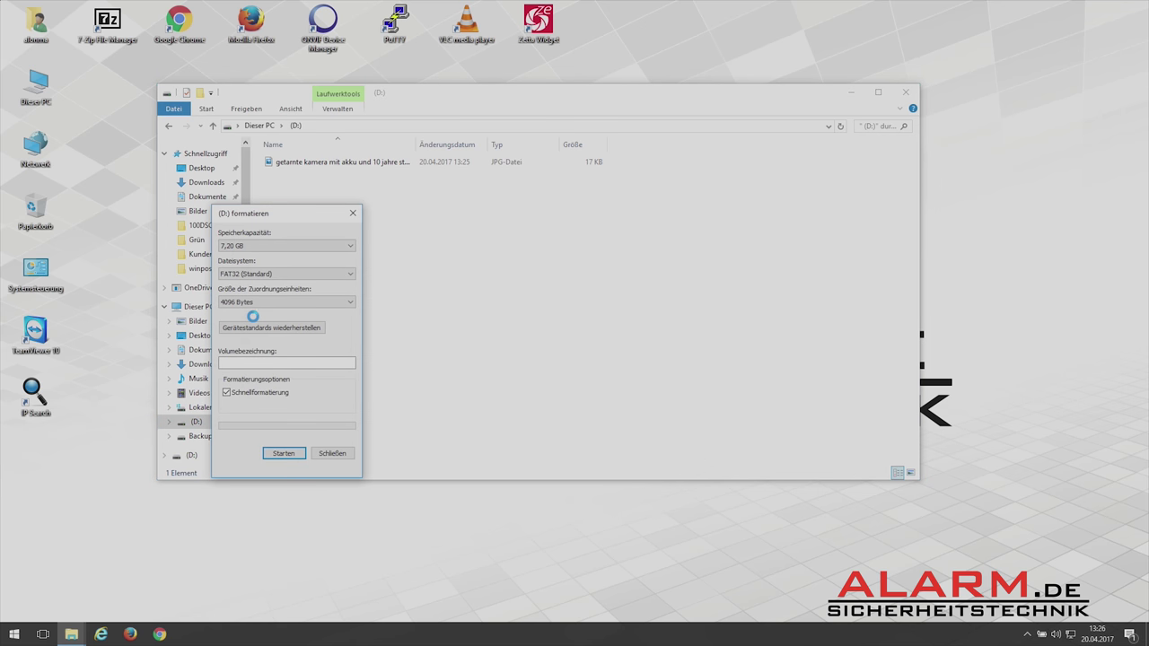
{"action": "left_click", "coordinate": [261, 329]}
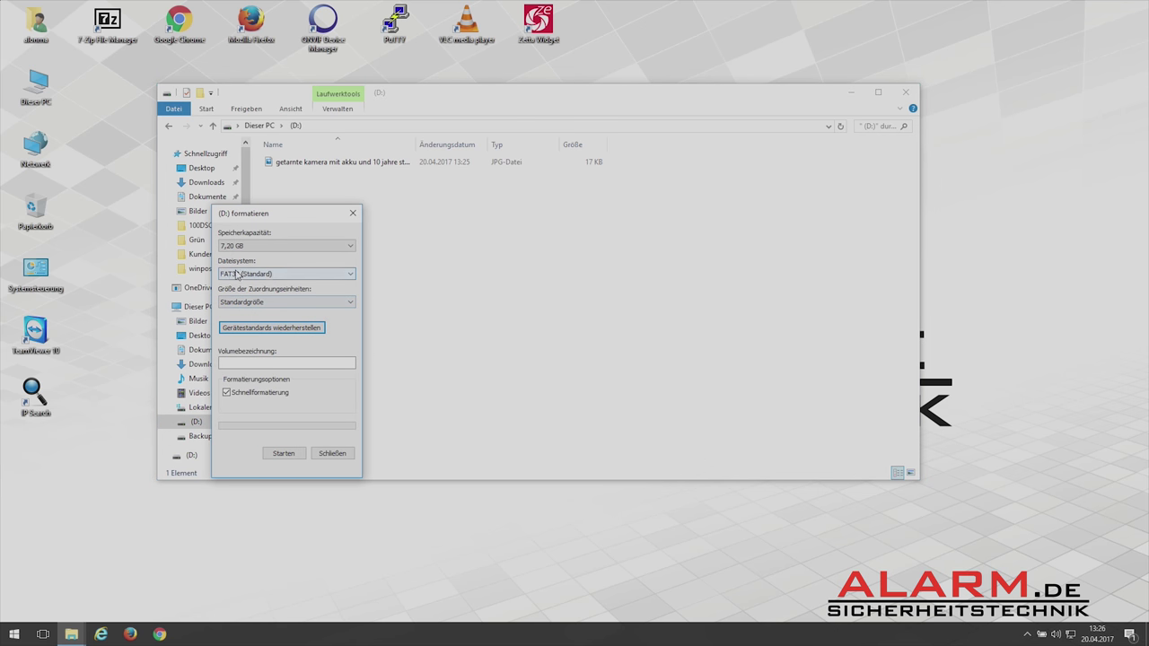
{"action": "left_click", "coordinate": [285, 456]}
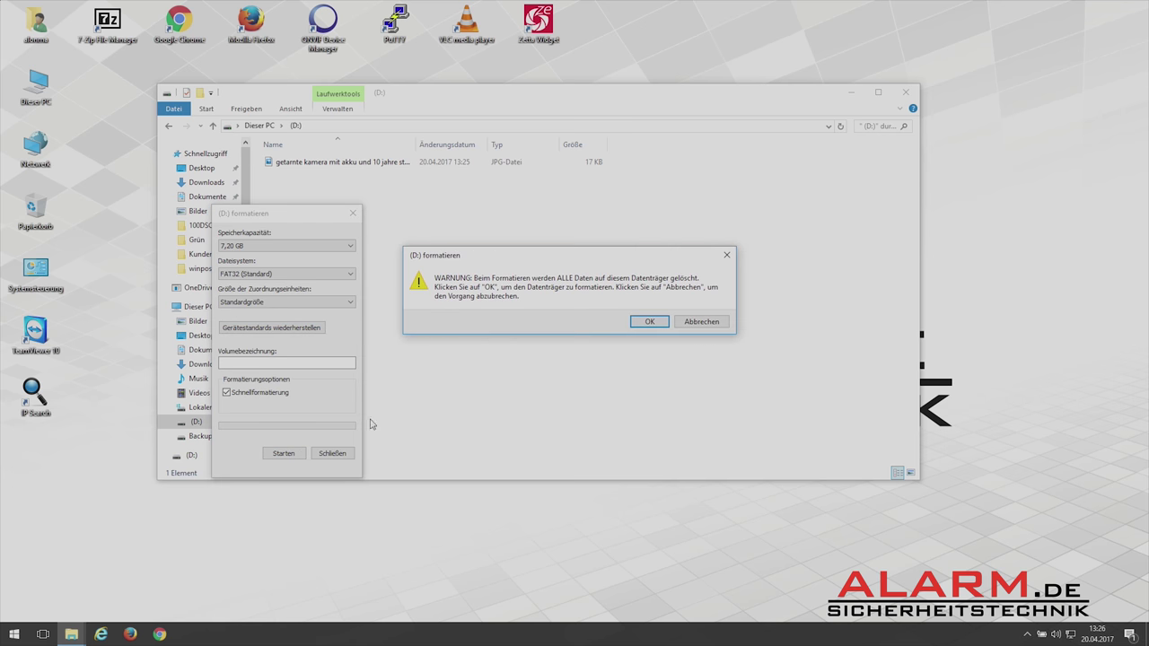
{"action": "left_click", "coordinate": [646, 322]}
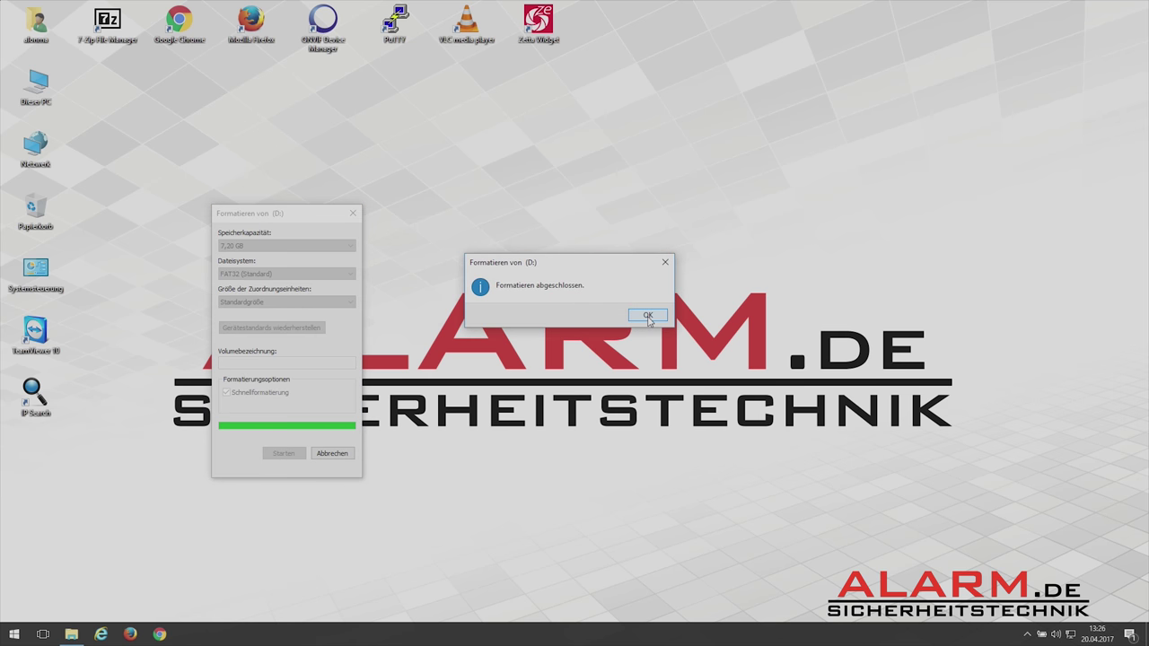
{"action": "left_click", "coordinate": [647, 316]}
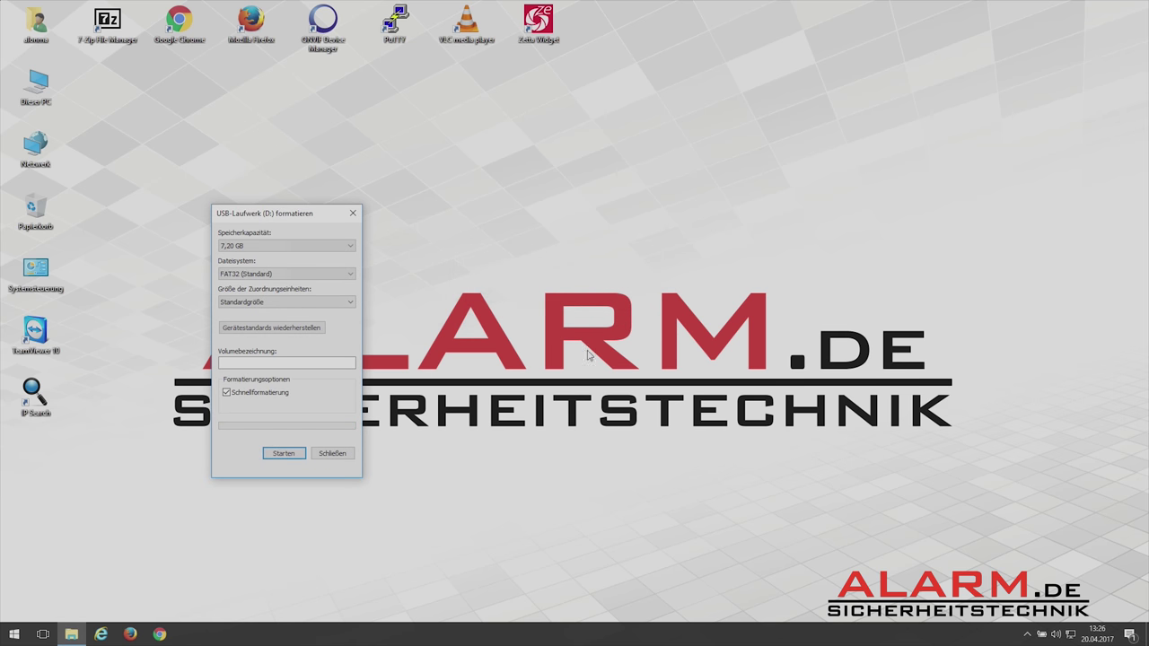
{"action": "left_click", "coordinate": [333, 454]}
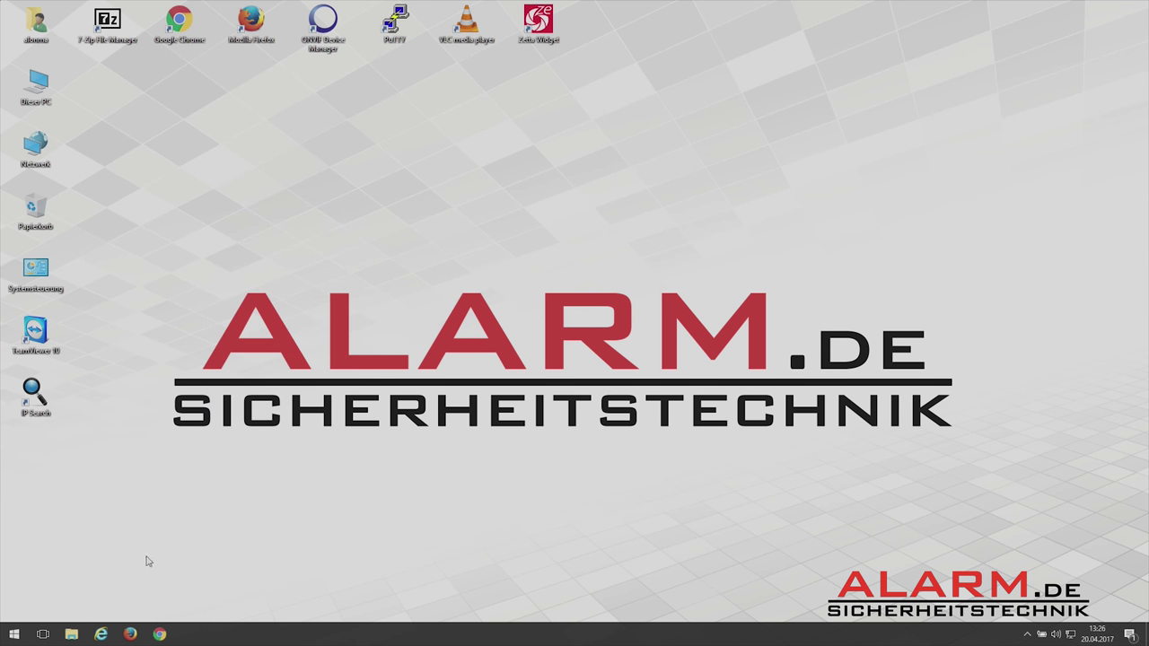
Copy Hi3798Wifi_AutoUpdate.bin and Hi3798WIFI_updateV6.1.49.1.bin from Downloads\Rekorder onto USB drive D:.
{"action": "left_click", "coordinate": [72, 635]}
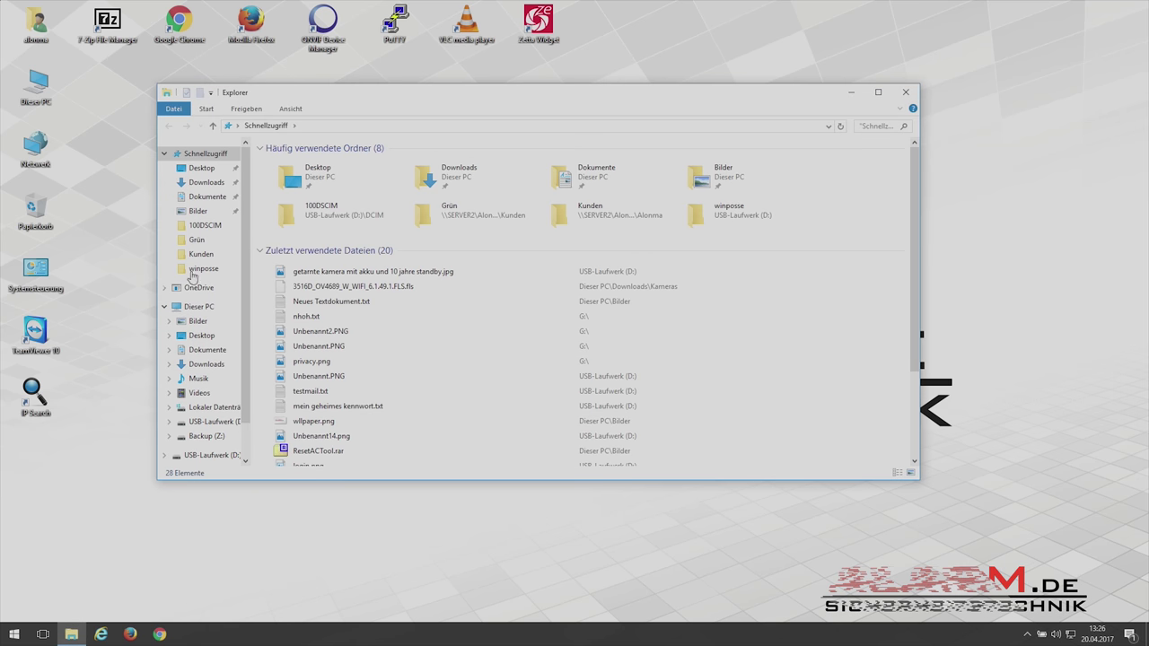
{"action": "left_click", "coordinate": [216, 183]}
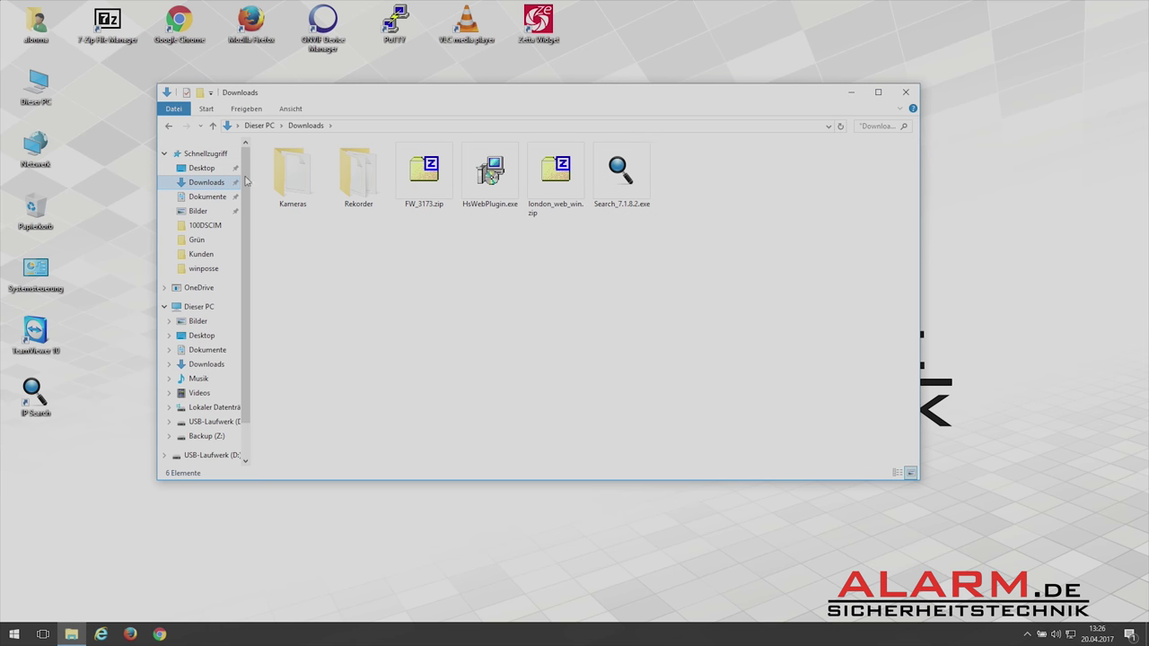
{"action": "double_click", "coordinate": [355, 182]}
{"action": "left_click_drag", "start_coordinate": [343, 175], "coordinate": [324, 161]}
{"action": "right_click", "coordinate": [323, 160]}
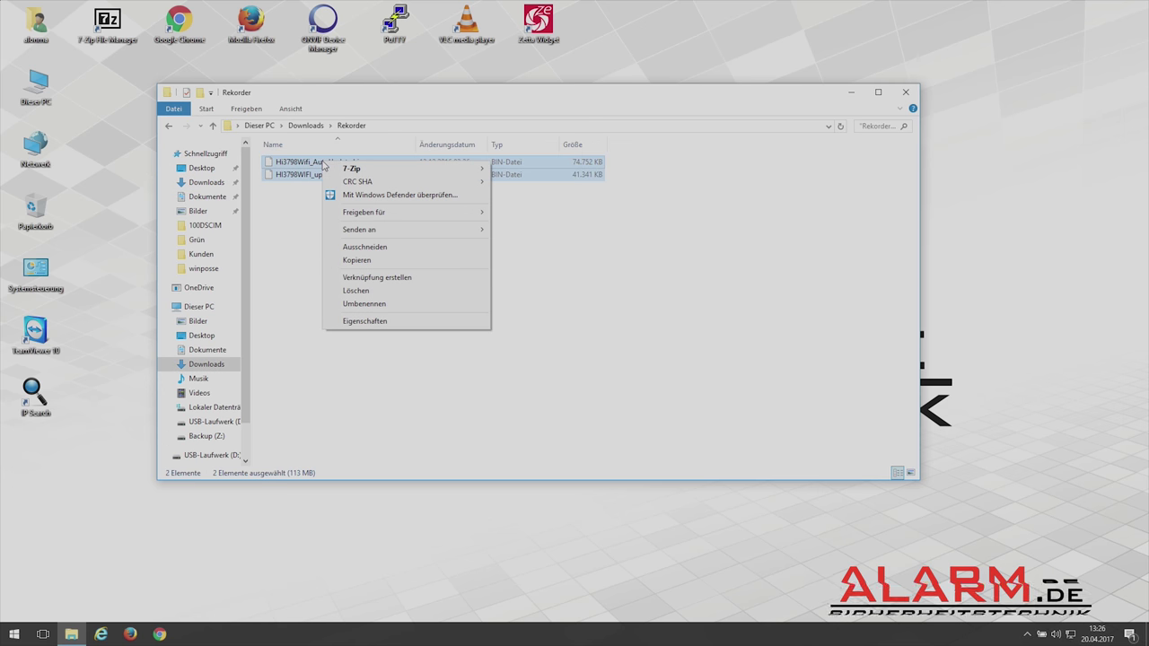
{"action": "left_click", "coordinate": [362, 262]}
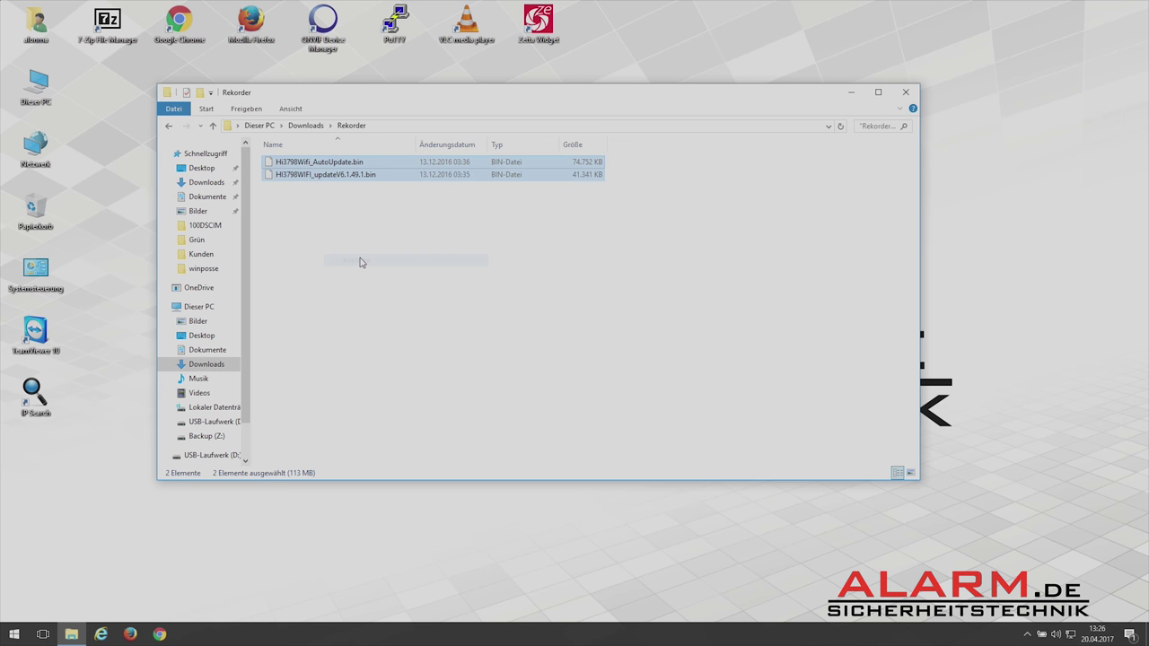
{"action": "left_click", "coordinate": [214, 421]}
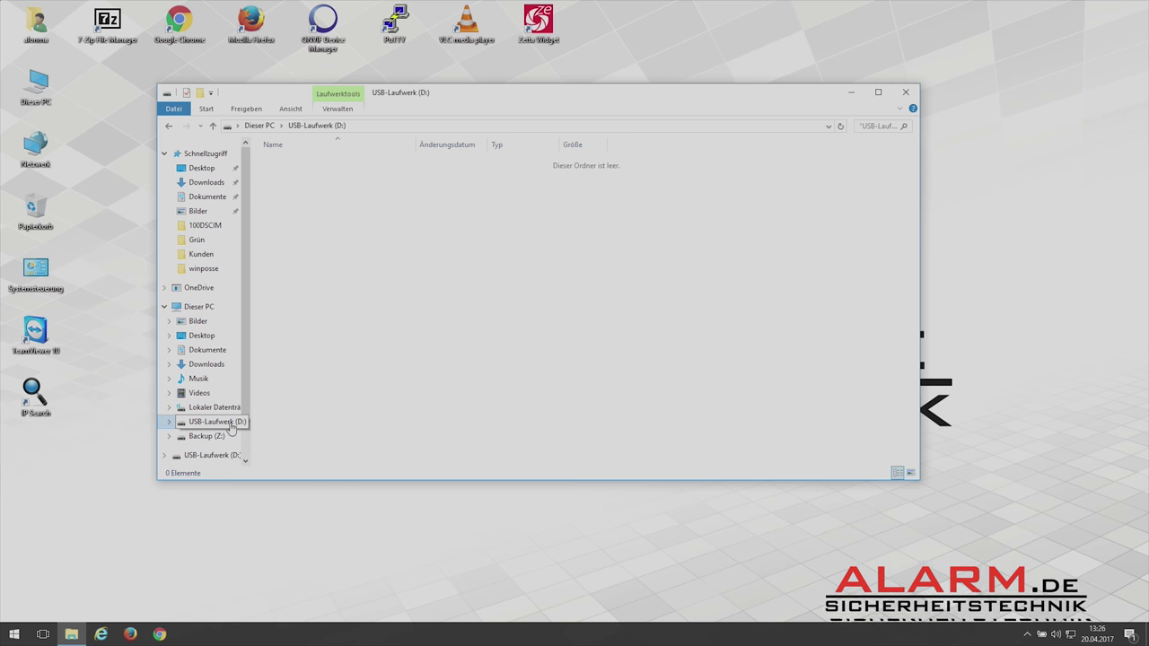
{"action": "right_click", "coordinate": [398, 301]}
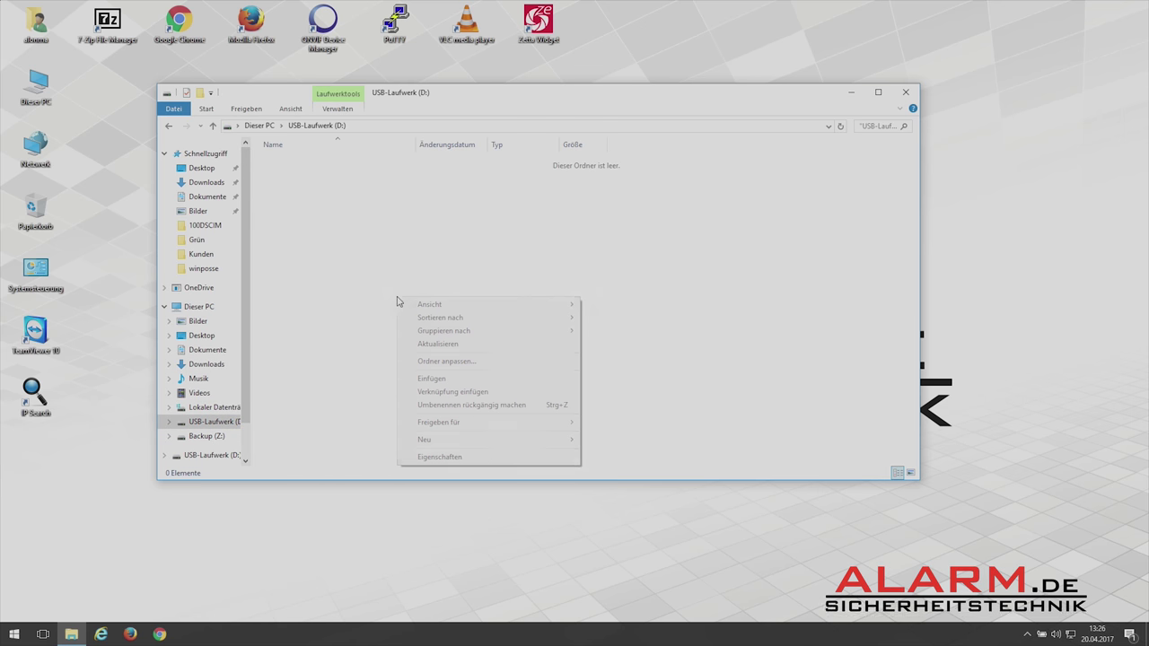
{"action": "left_click", "coordinate": [448, 380]}
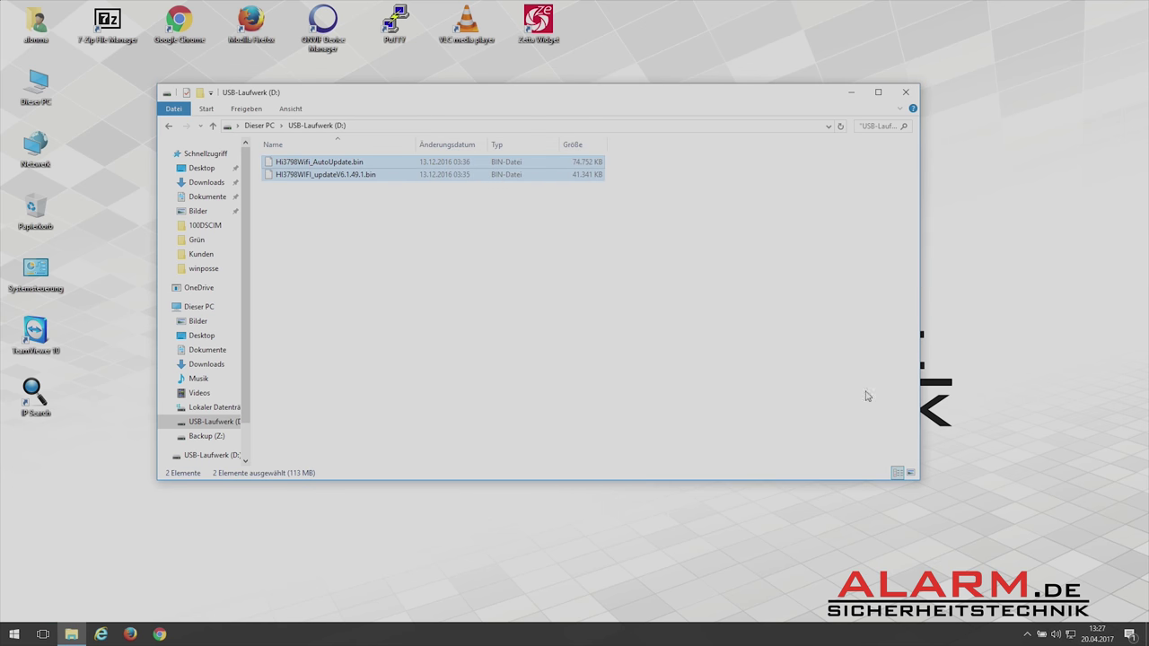
{"action": "right_click", "coordinate": [1040, 635]}
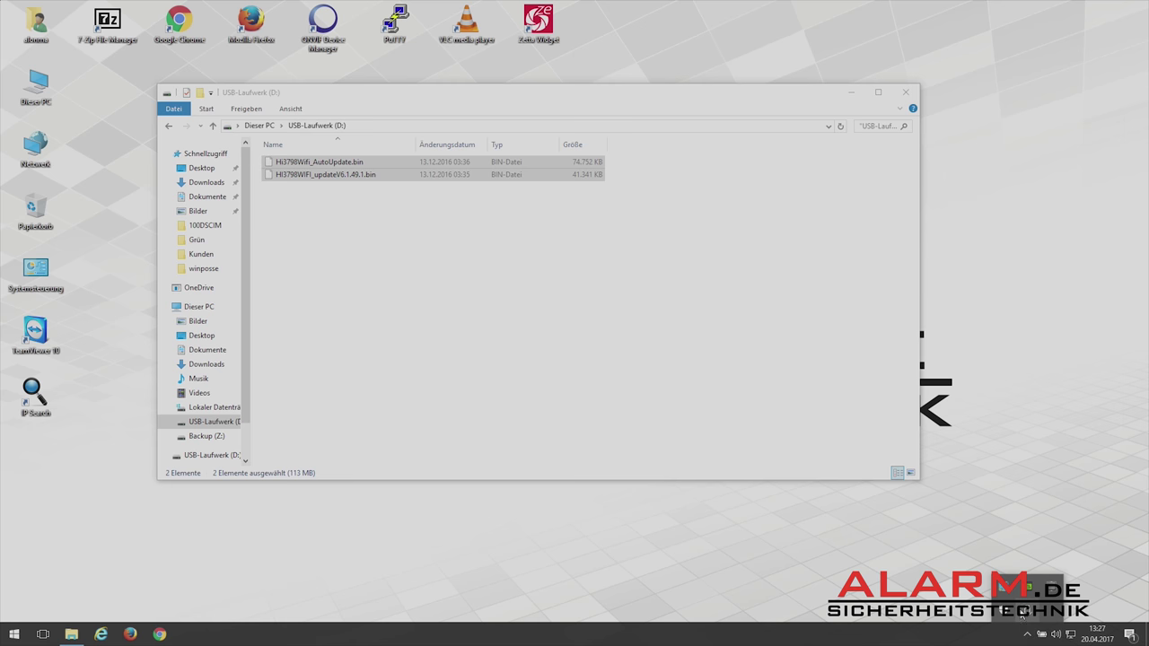
Eject the DataTraveler USB stick from the tray's removable devices menu.
{"action": "left_click", "coordinate": [1050, 587]}
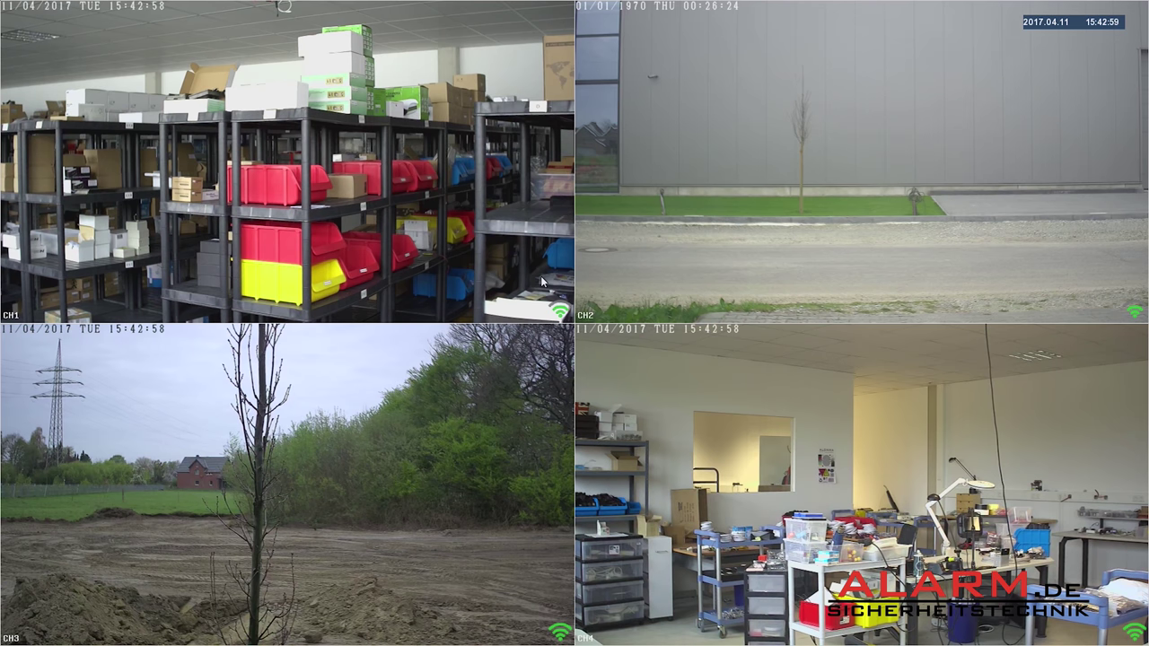
{"action": "right_click", "coordinate": [541, 282]}
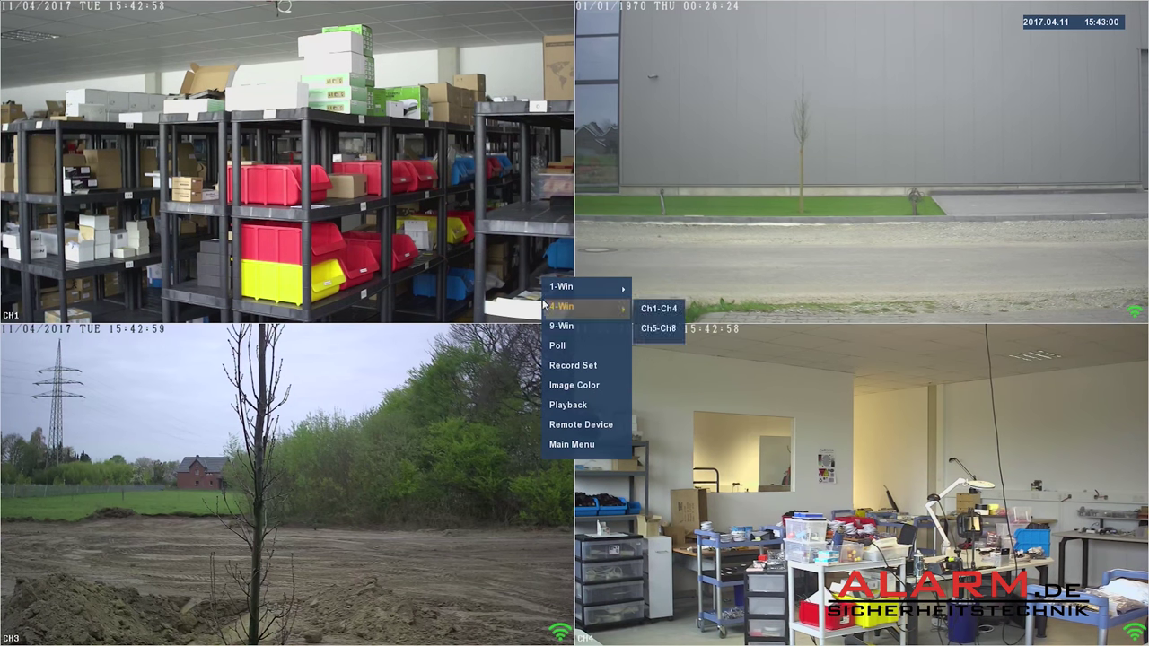
{"action": "left_click", "coordinate": [574, 447]}
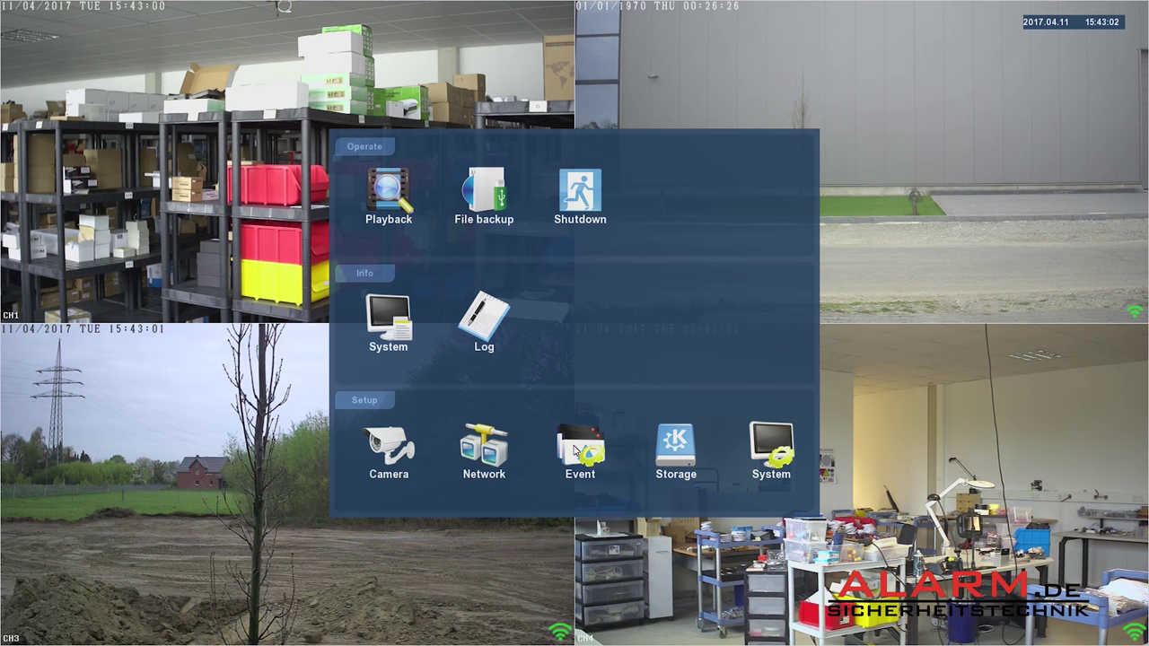
{"action": "left_click", "coordinate": [395, 334]}
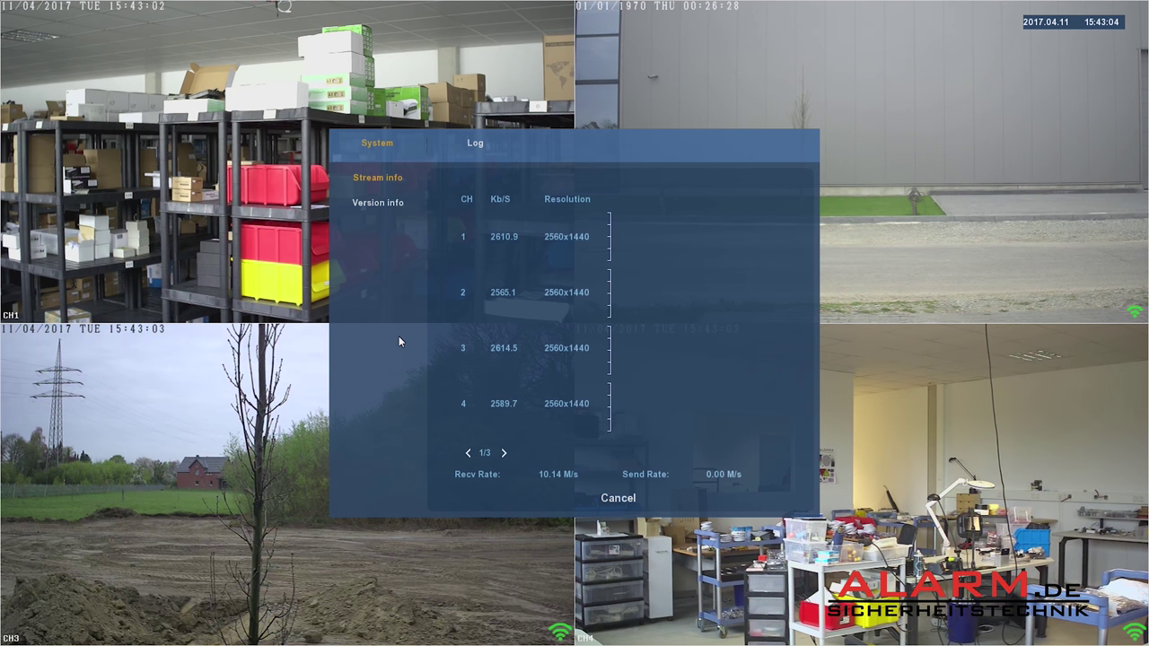
{"action": "left_click", "coordinate": [380, 204]}
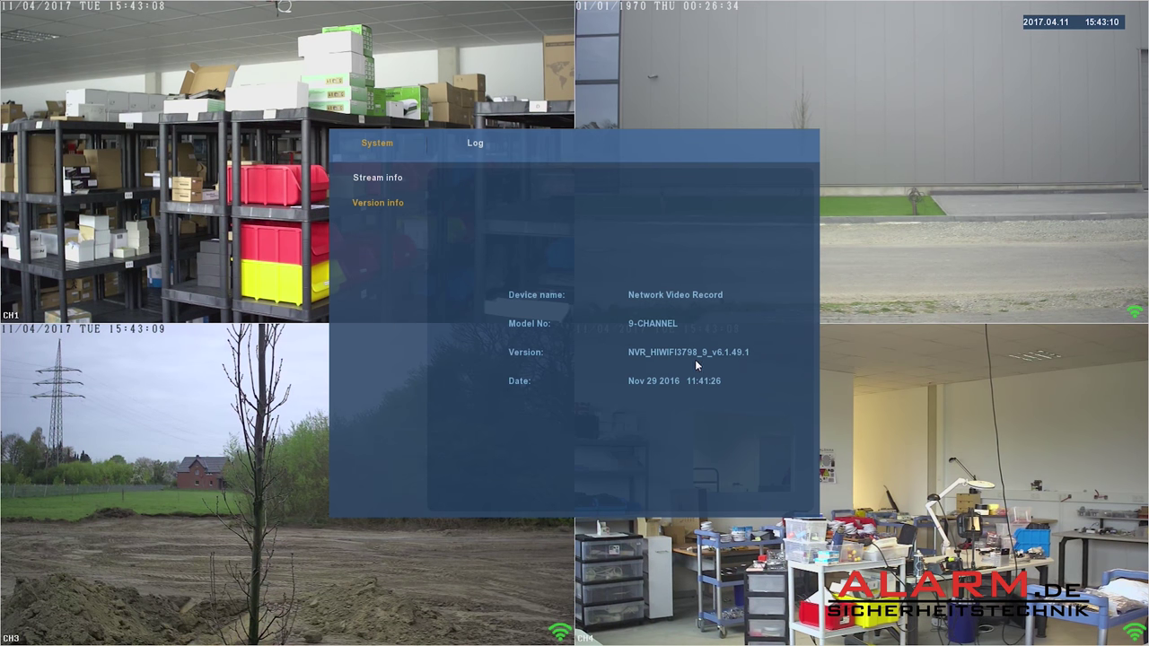
{"action": "right_click", "coordinate": [680, 322]}
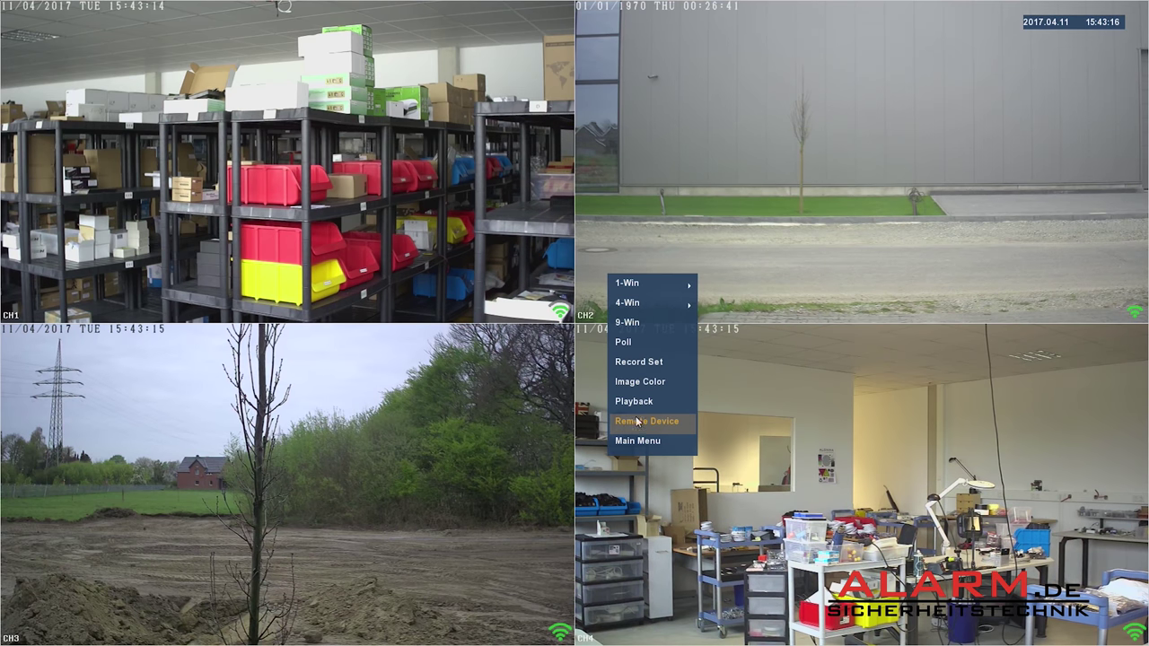
Upgrade the NVR with HI3798WIFI_updateV7.1.9.5.bin from System Setup's Update page and confirm.
{"action": "left_click", "coordinate": [642, 448]}
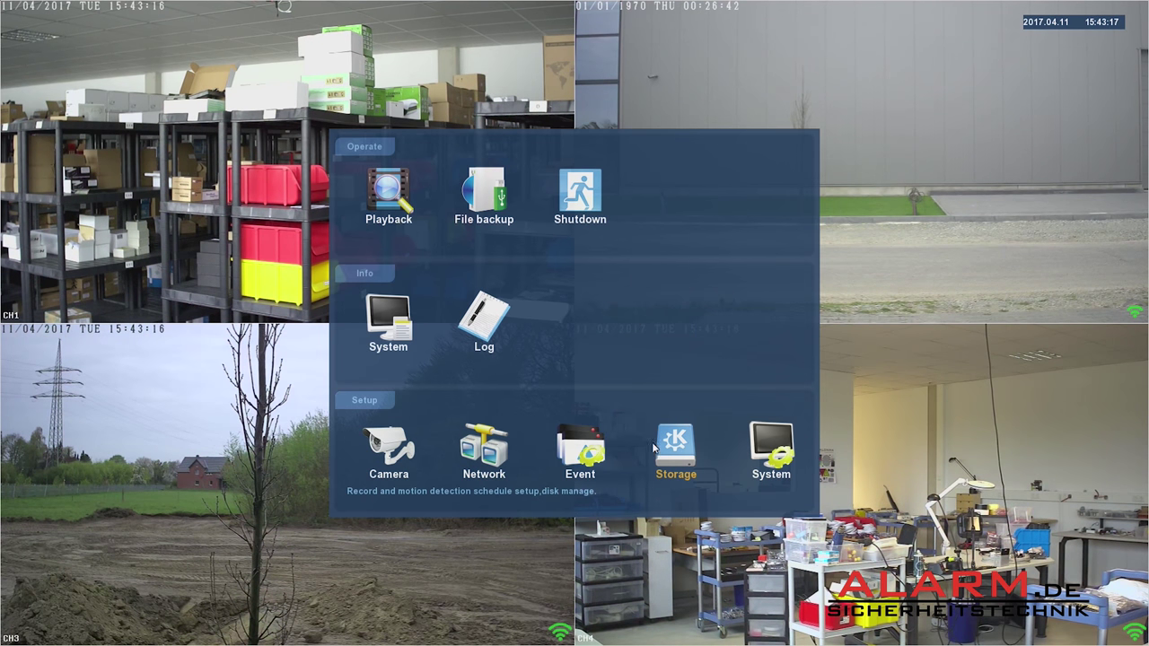
{"action": "left_click", "coordinate": [767, 460]}
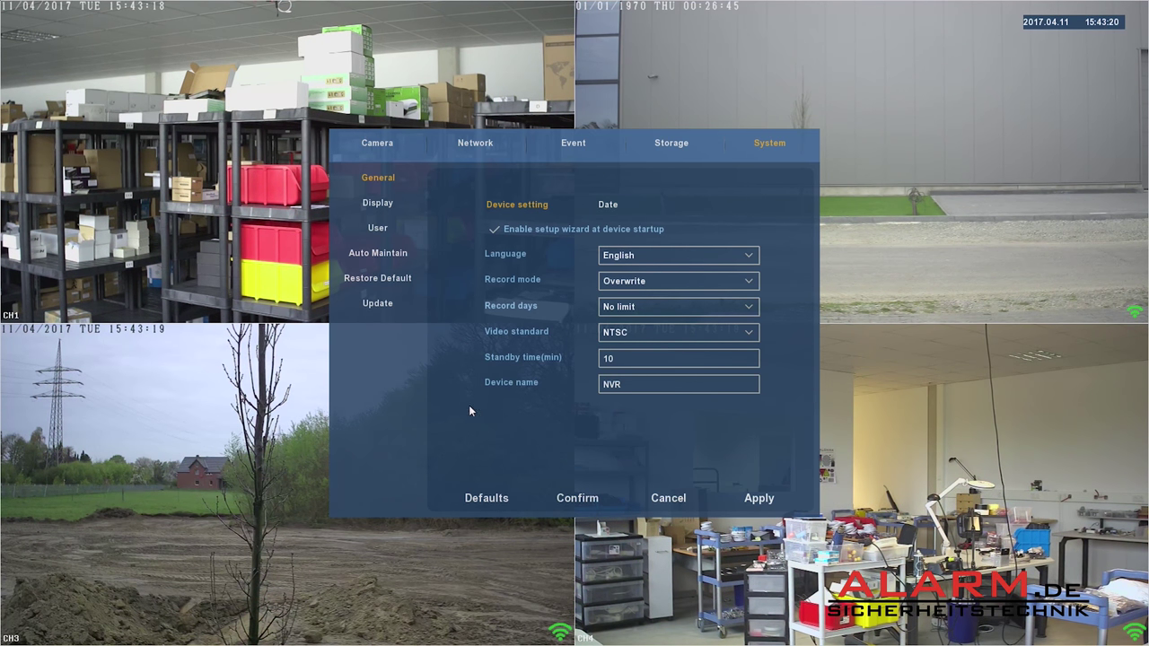
{"action": "left_click", "coordinate": [388, 309]}
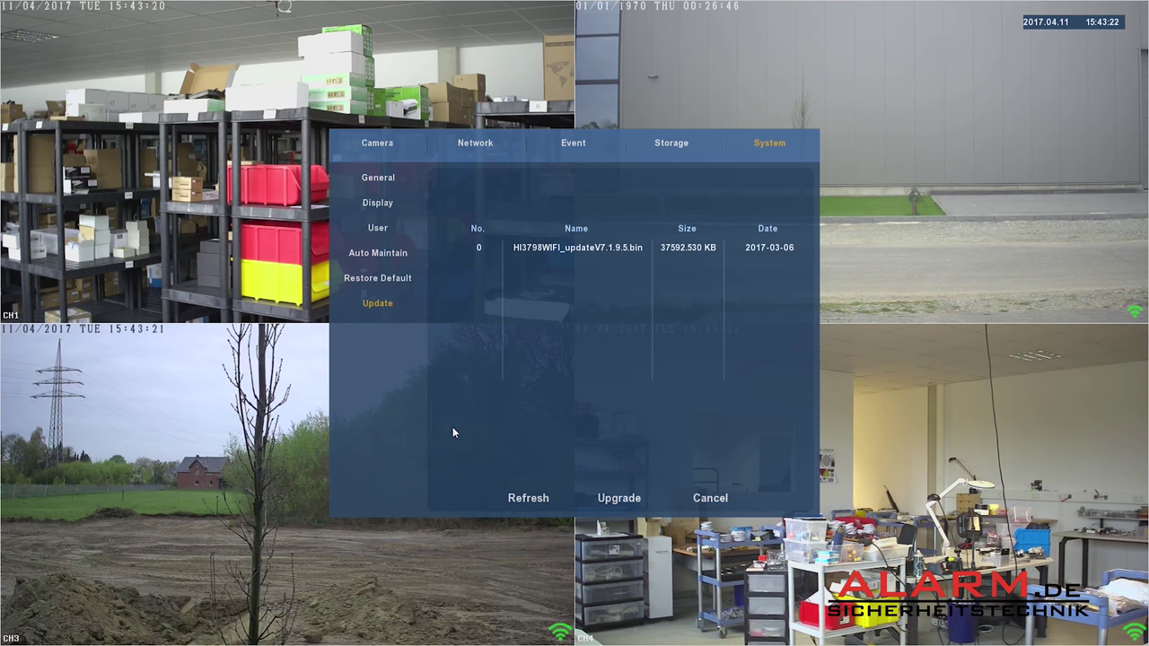
{"action": "left_click", "coordinate": [517, 499]}
{"action": "left_click", "coordinate": [596, 253]}
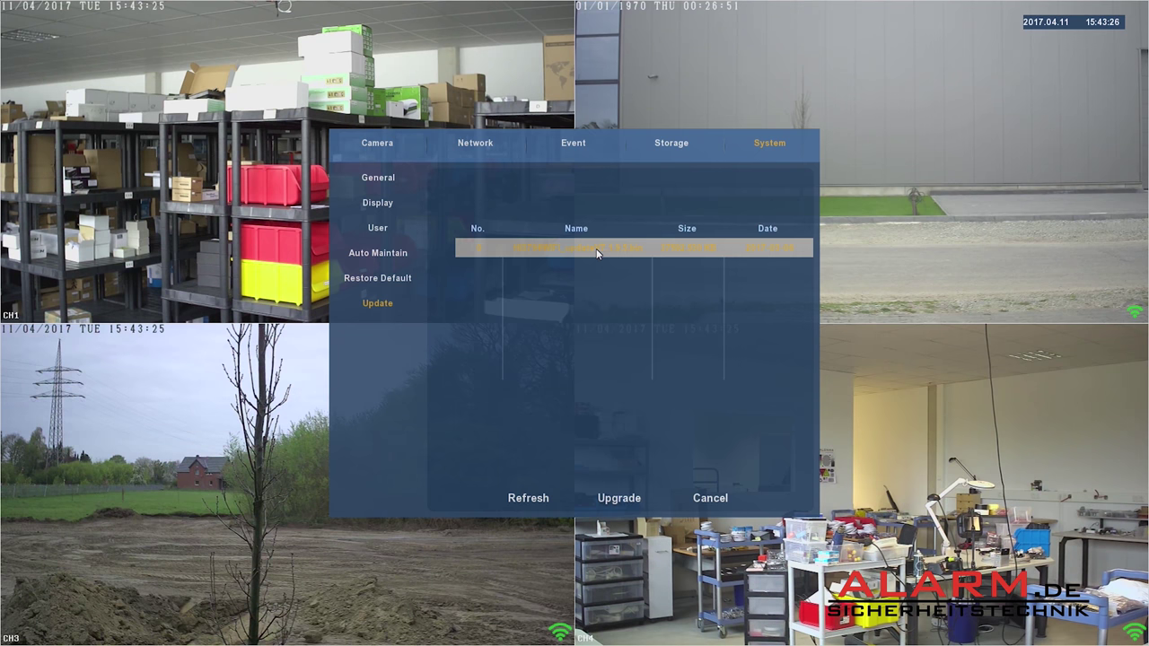
{"action": "left_click", "coordinate": [612, 498]}
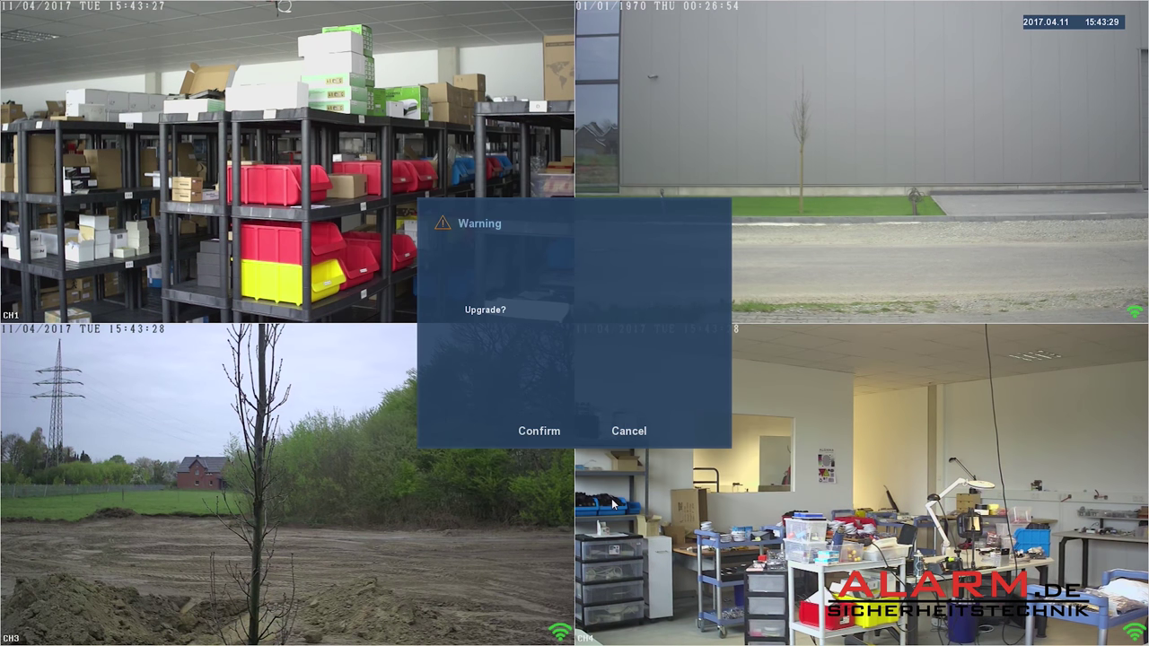
{"action": "left_click", "coordinate": [539, 432]}
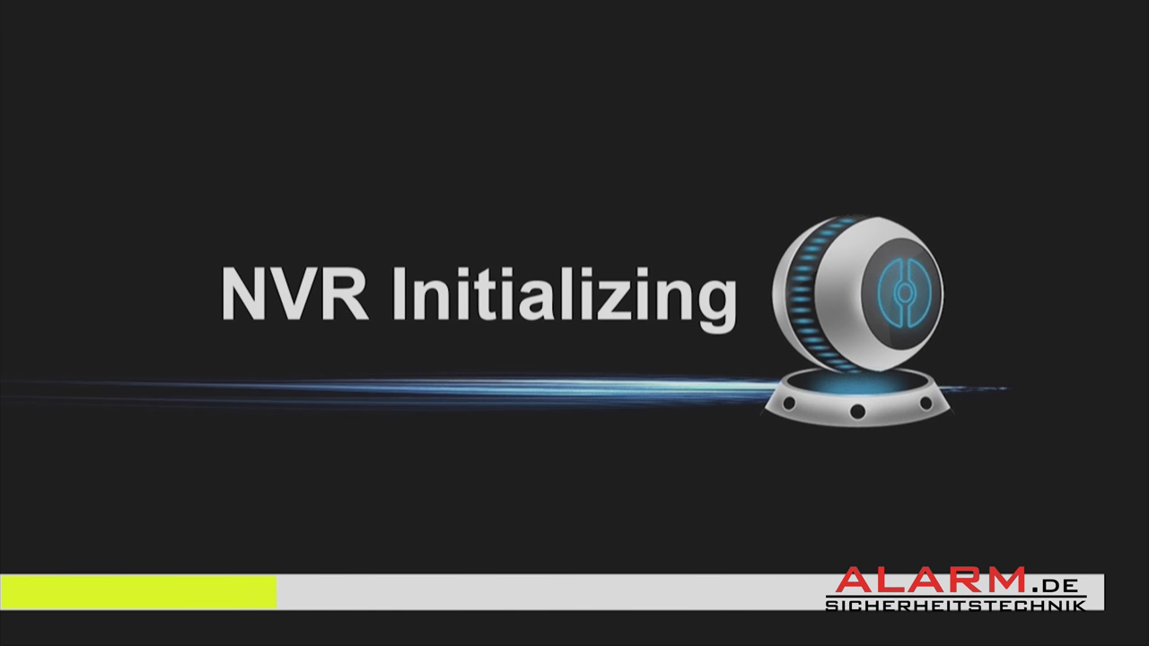